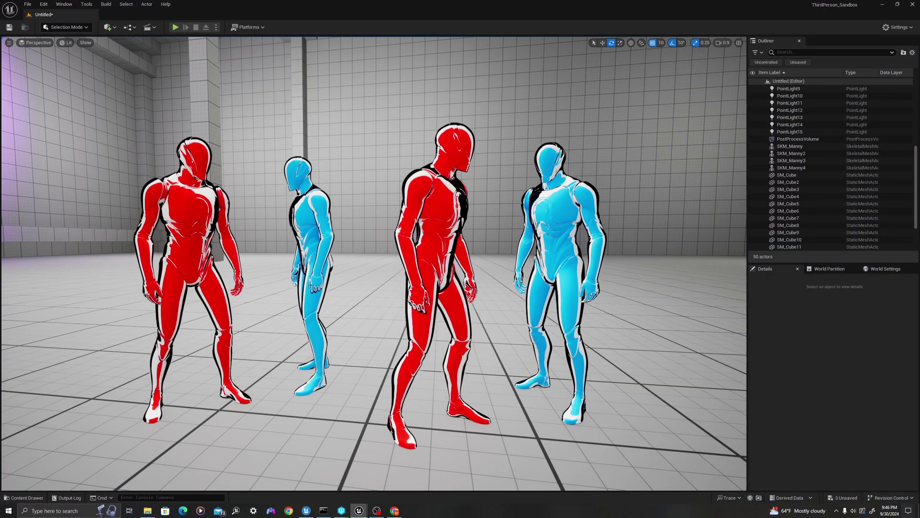
{"action": "scroll", "coordinate": [382, 211], "scroll_direction": "up", "scroll_amount": 3}
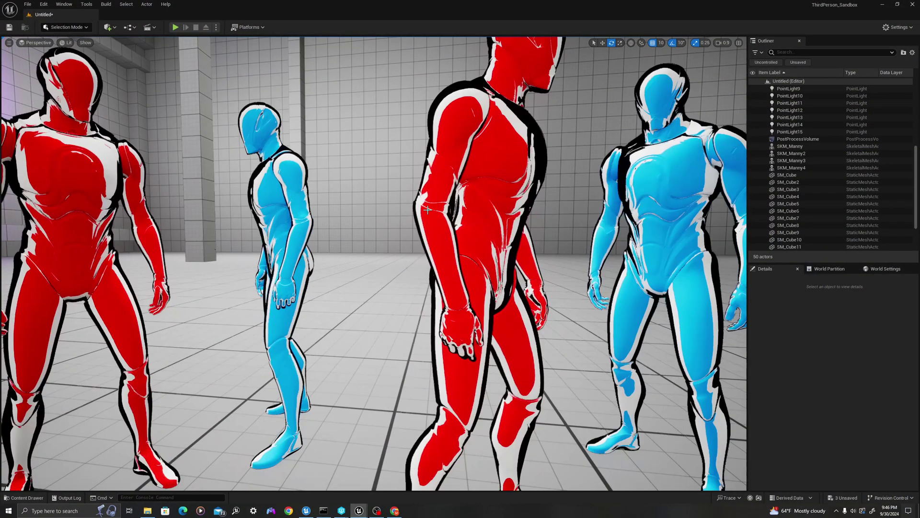
{"action": "middle_click_drag", "start_coordinate": [382, 211], "coordinate": [439, 202]}
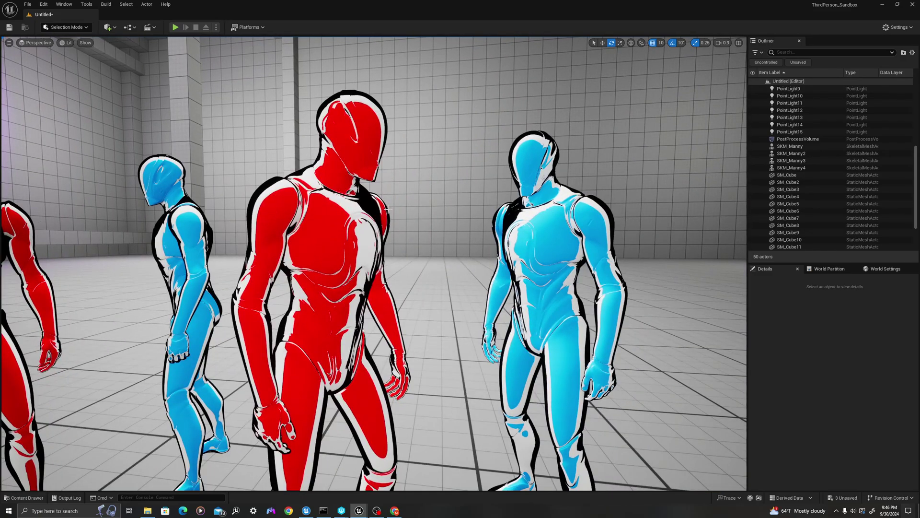
{"action": "scroll", "coordinate": [425, 179], "scroll_direction": "down", "scroll_amount": 4}
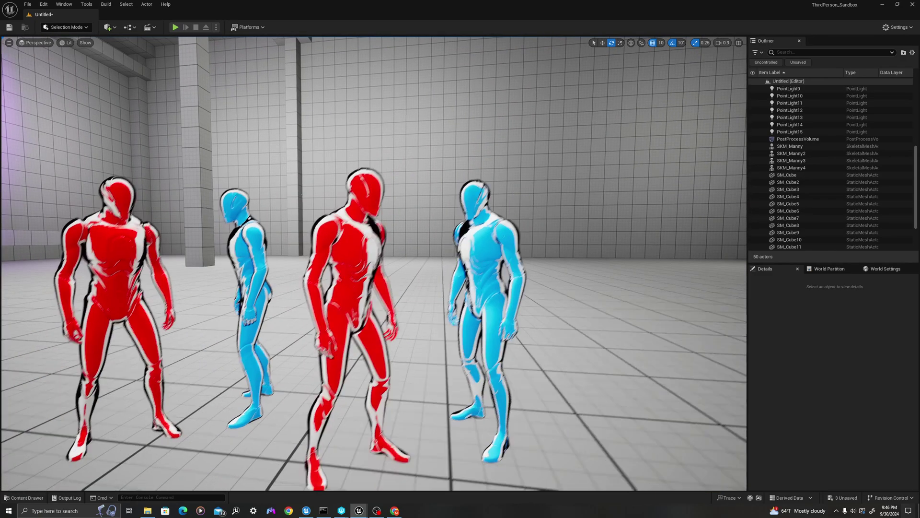
{"action": "middle_click_drag", "start_coordinate": [425, 179], "coordinate": [248, 182]}
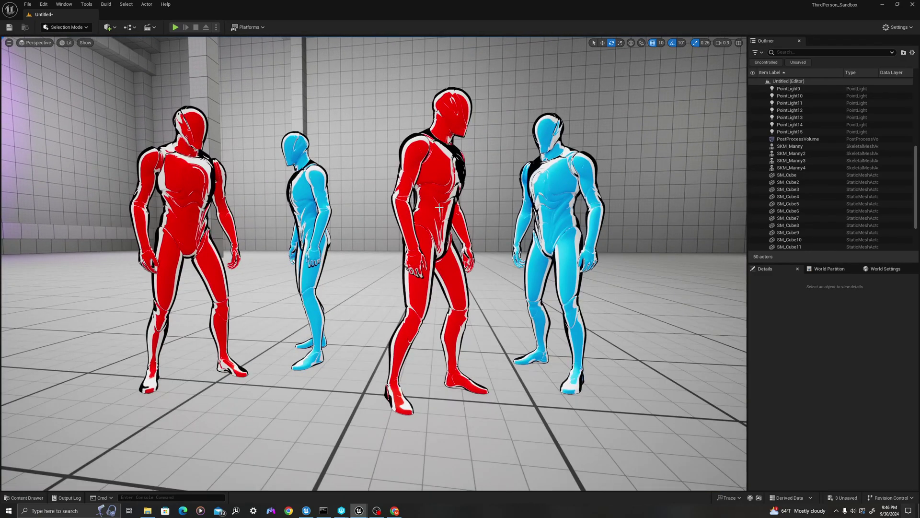
{"action": "right_click_drag", "start_coordinate": [439, 209], "coordinate": [437, 212]}
- Create a material named M_SimpleCelShader in the ToonMaterial folder and open it for editing
{"action": "key", "text": "ctrl+space"}
{"action": "left_click", "coordinate": [206, 246]}
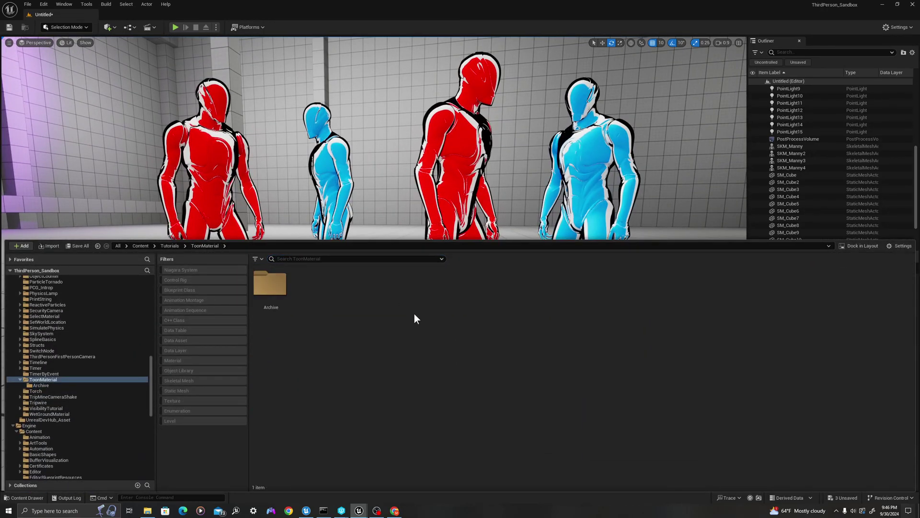
{"action": "right_click", "coordinate": [325, 293]}
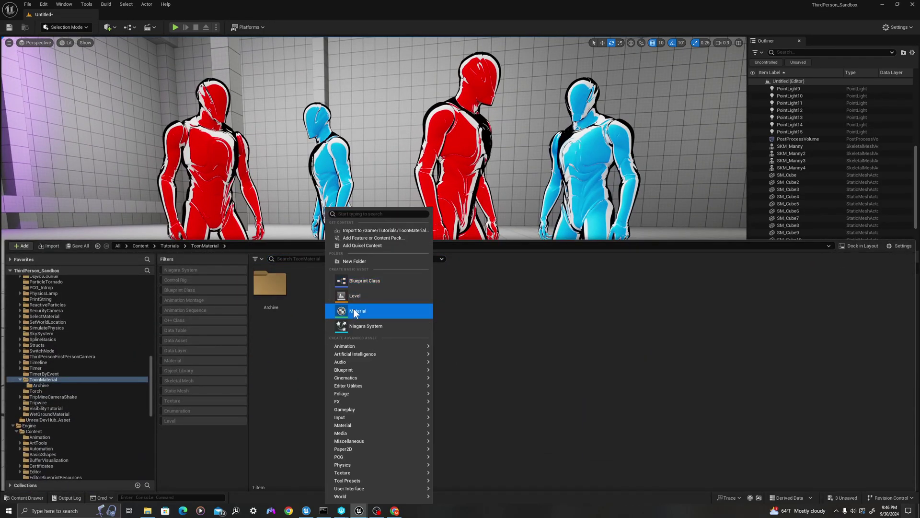
{"action": "left_click", "coordinate": [357, 311]}
{"action": "type", "text": "M"}
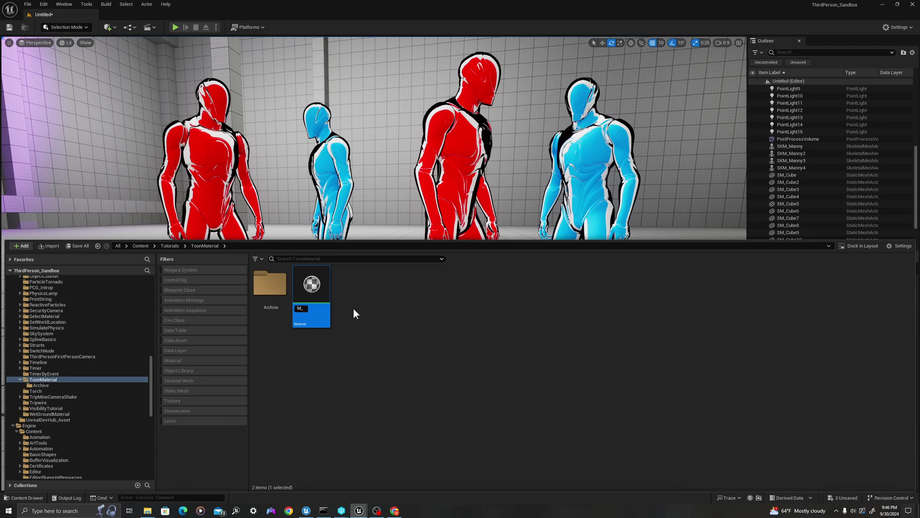
{"action": "type", "text": "_SimpleCelShader"}
{"action": "key", "text": "Return"}
{"action": "mouse_move", "coordinate": [317, 282]}
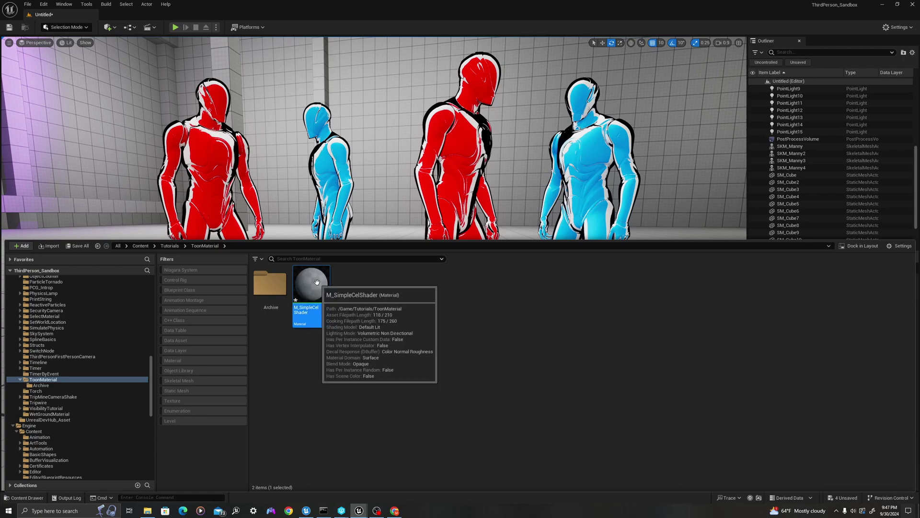
{"action": "key", "text": "ctrl+space"}
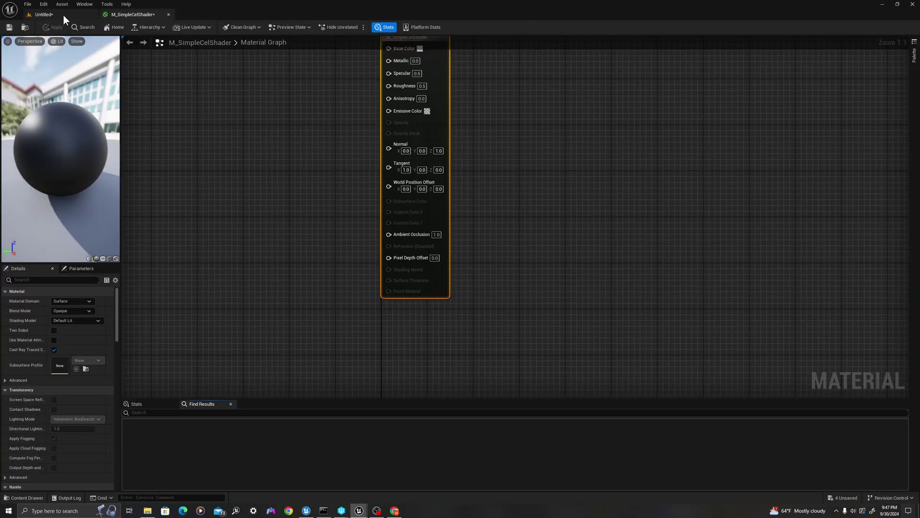
{"action": "left_click", "coordinate": [63, 15]}
{"action": "middle_click_drag", "start_coordinate": [416, 196], "coordinate": [454, 155]}
{"action": "scroll", "coordinate": [416, 195], "scroll_direction": "up", "scroll_amount": 3}
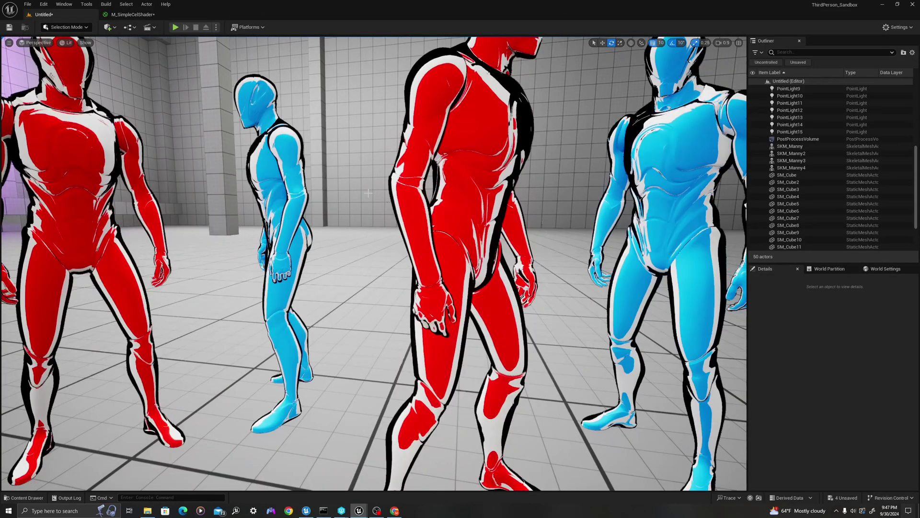
{"action": "middle_click_drag", "start_coordinate": [265, 101], "coordinate": [361, 53]}
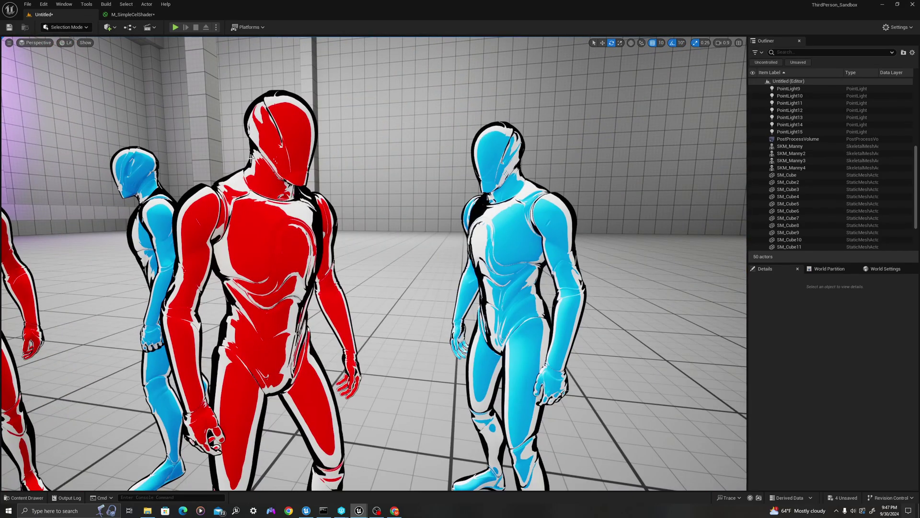
{"action": "left_click", "coordinate": [133, 15]}
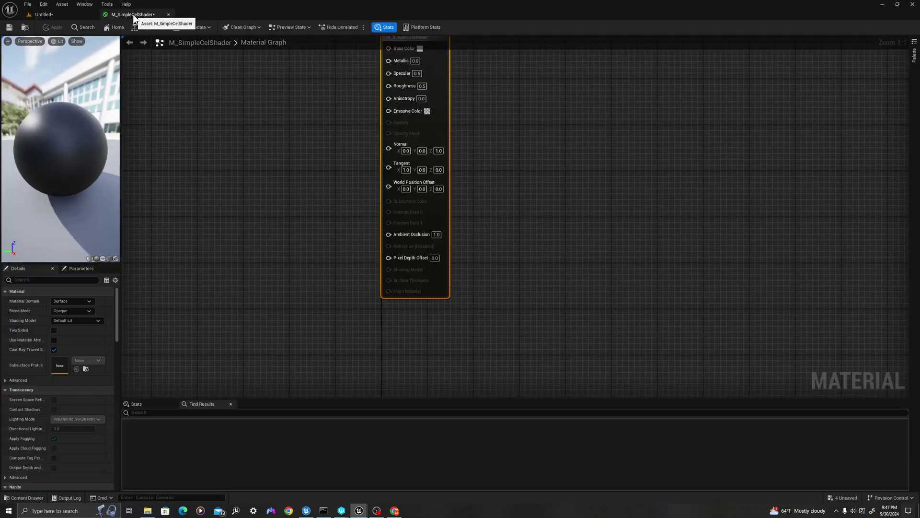
- Add a Constant3Vector node to the empty area beside the M_SimpleCelShader output node
{"action": "right_click_drag", "start_coordinate": [339, 154], "coordinate": [528, 262]}
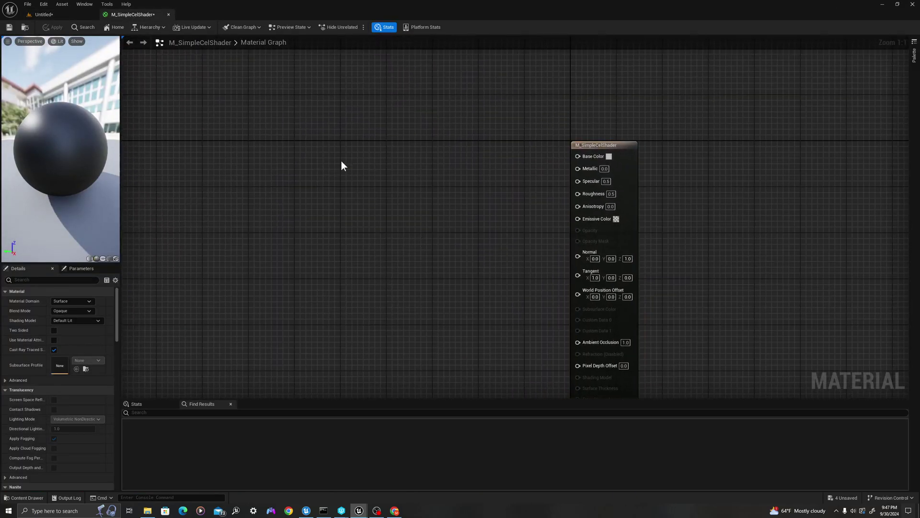
{"action": "left_click", "coordinate": [316, 163]}
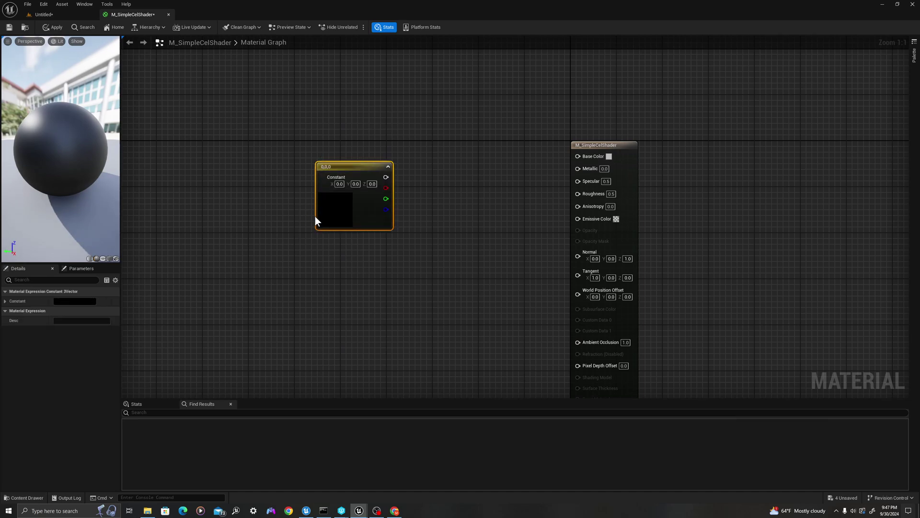
{"action": "right_click", "coordinate": [328, 258]}
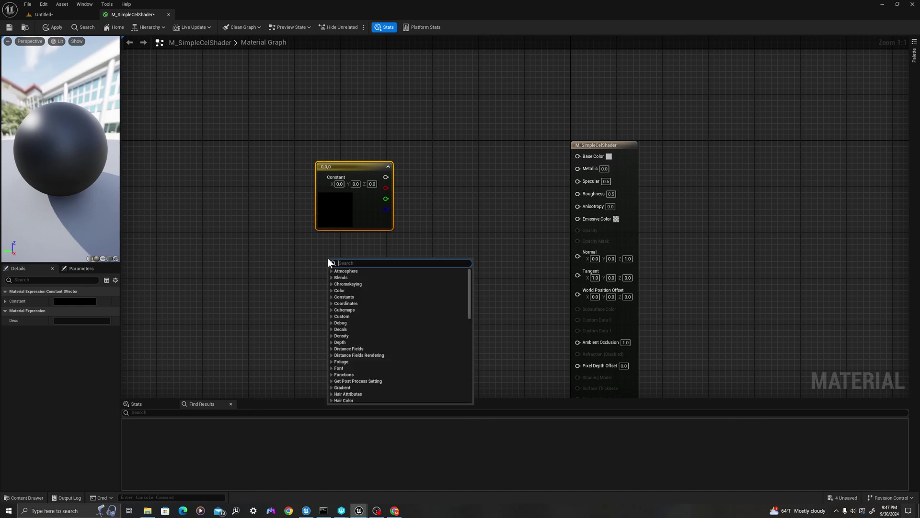
{"action": "type", "text": "constant"}
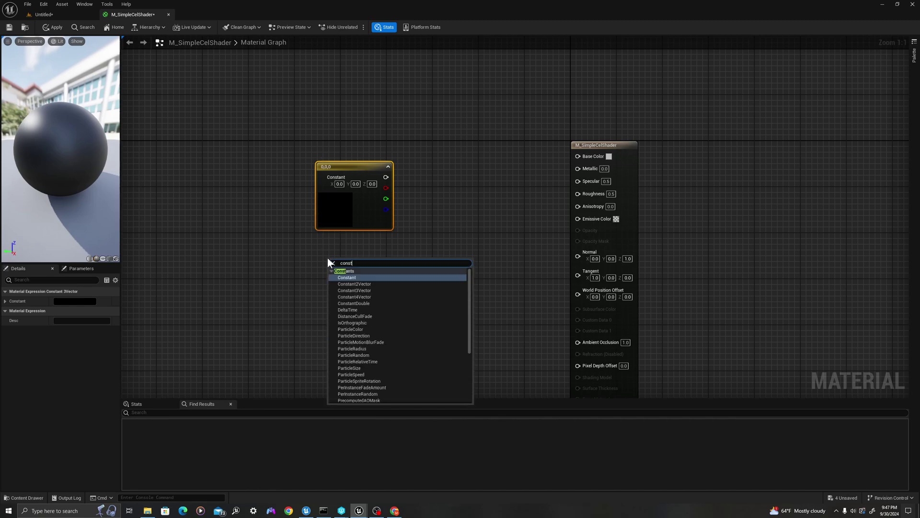
{"action": "key", "text": "Down"}
{"action": "key", "text": "Down"}
{"action": "key", "text": "Return"}
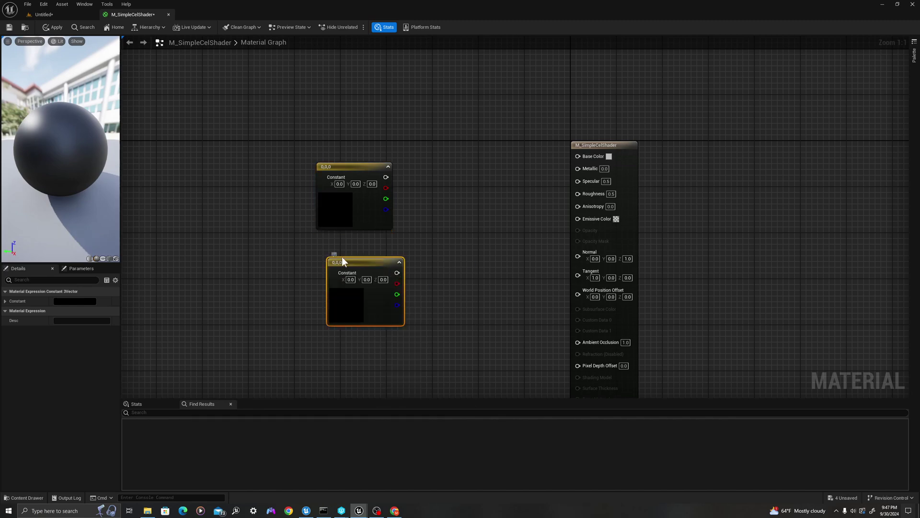
{"action": "key", "text": "Delete"}
- Move the Constant3Vector node farther from the material output and convert it to a parameter named ColorA
{"action": "left_click_drag", "start_coordinate": [341, 208], "coordinate": [305, 195]}
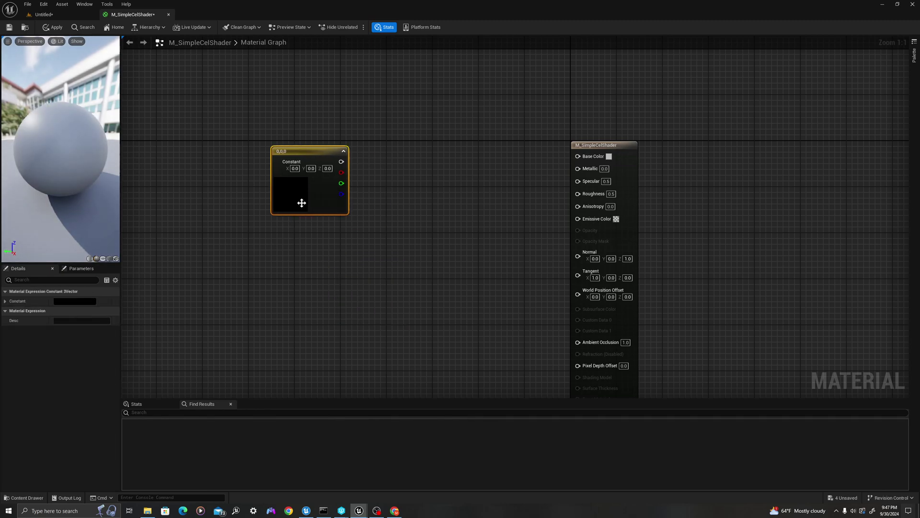
{"action": "right_click", "coordinate": [305, 197]}
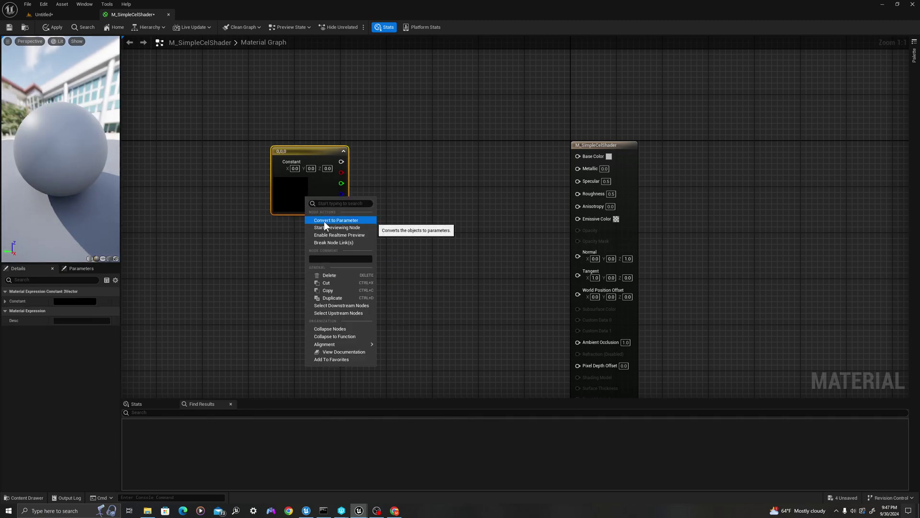
{"action": "left_click", "coordinate": [324, 220]}
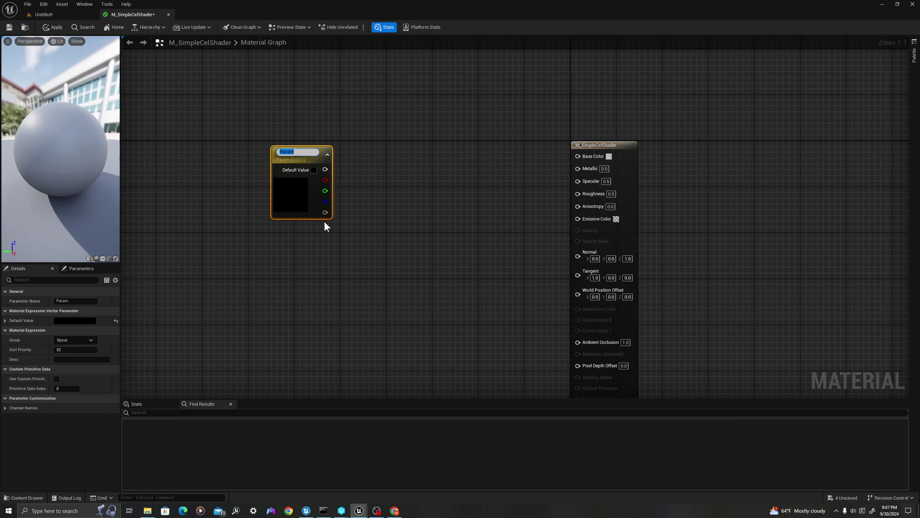
{"action": "type", "text": "ColorA"}
{"action": "key", "text": "Return"}
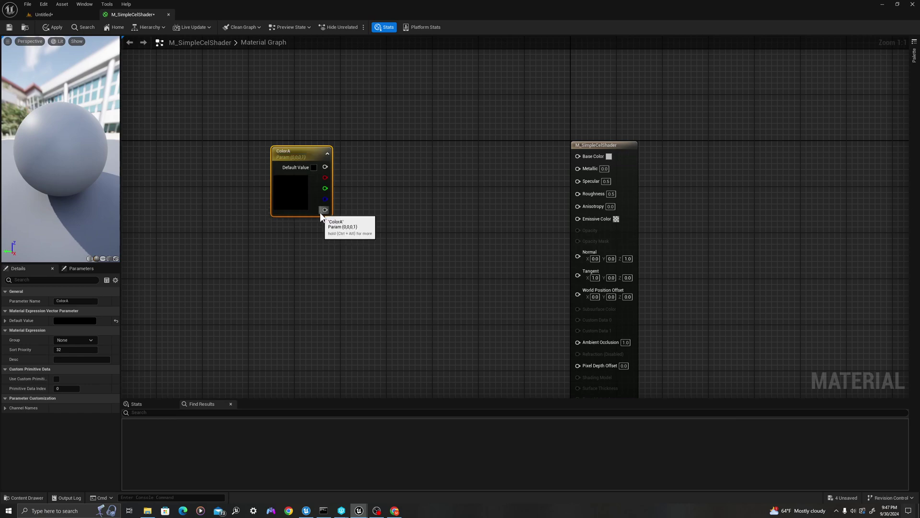
- Add two more Constant3Vector nodes, one under the other, below the ColorA parameter
{"action": "left_click", "coordinate": [279, 242]}
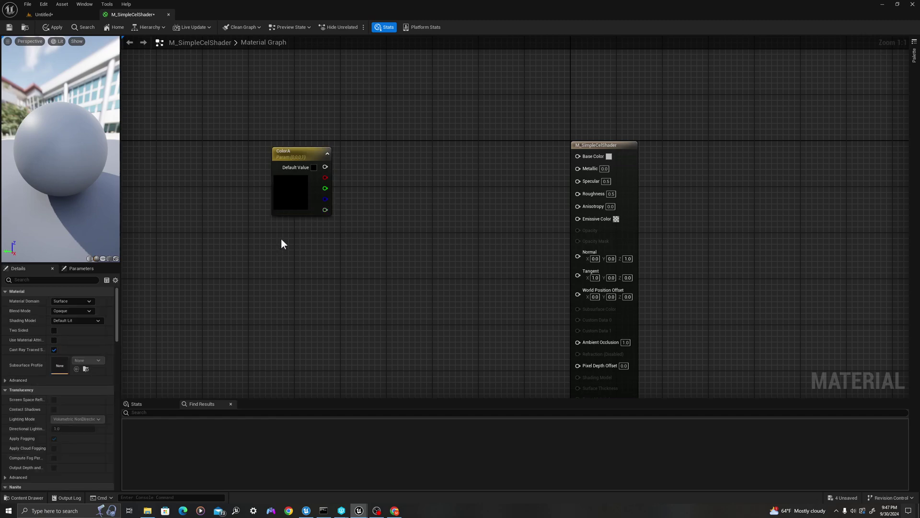
{"action": "left_click", "coordinate": [281, 239]}
{"action": "left_click", "coordinate": [274, 320]}
{"action": "left_click", "coordinate": [275, 322]}
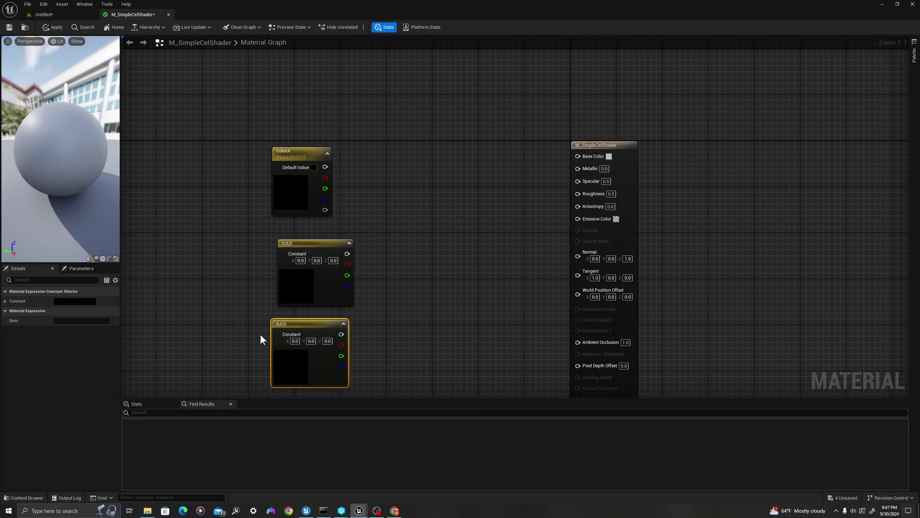
- Convert the Constant3Vector node directly below ColorA to a parameter named ColorB
{"action": "left_click", "coordinate": [303, 259]}
{"action": "right_click", "coordinate": [303, 243]}
{"action": "left_click", "coordinate": [318, 267]}
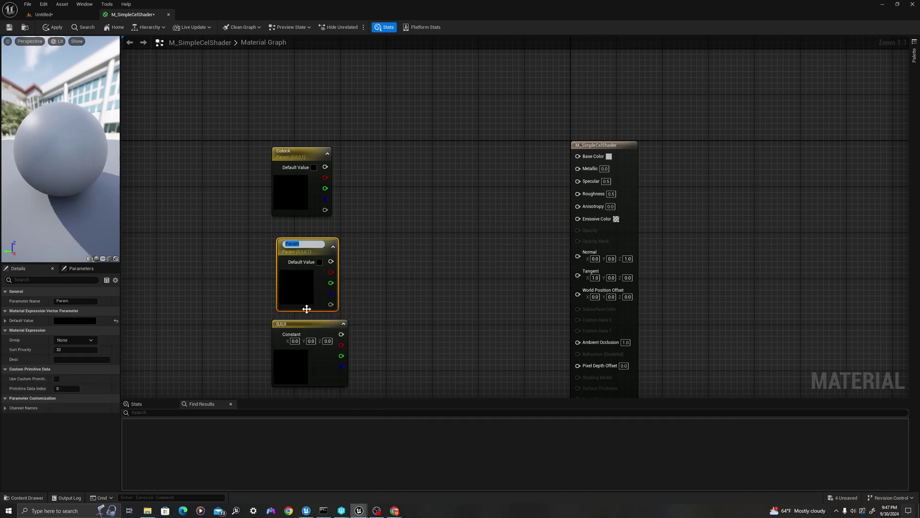
{"action": "type", "text": "Col"}
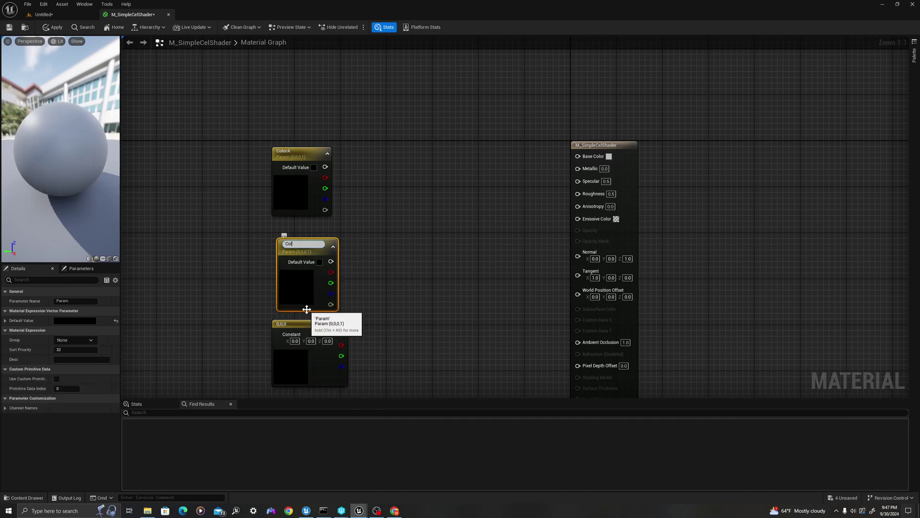
{"action": "type", "text": "orB"}
{"action": "key", "text": "Return"}
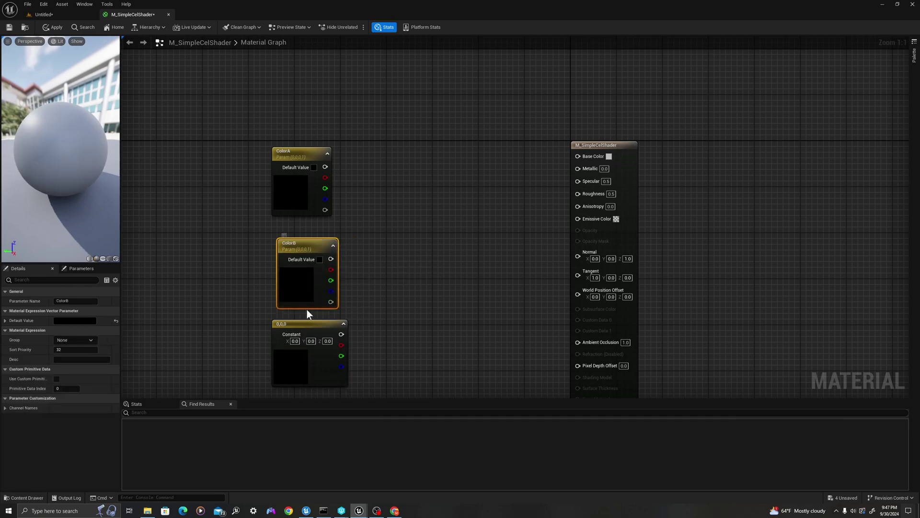
- Convert the remaining Constant3Vector node to a parameter named ColorC
{"action": "right_click", "coordinate": [307, 321]}
{"action": "left_click", "coordinate": [329, 345]}
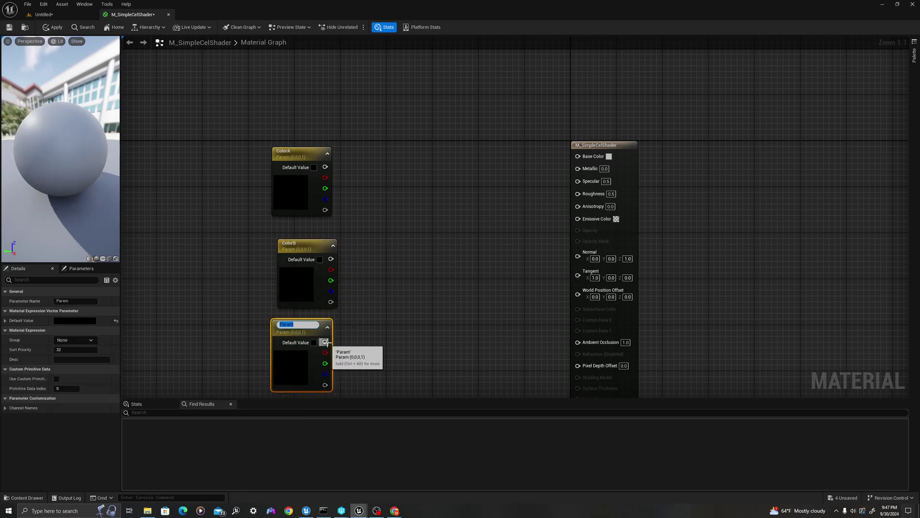
{"action": "type", "text": "Col"}
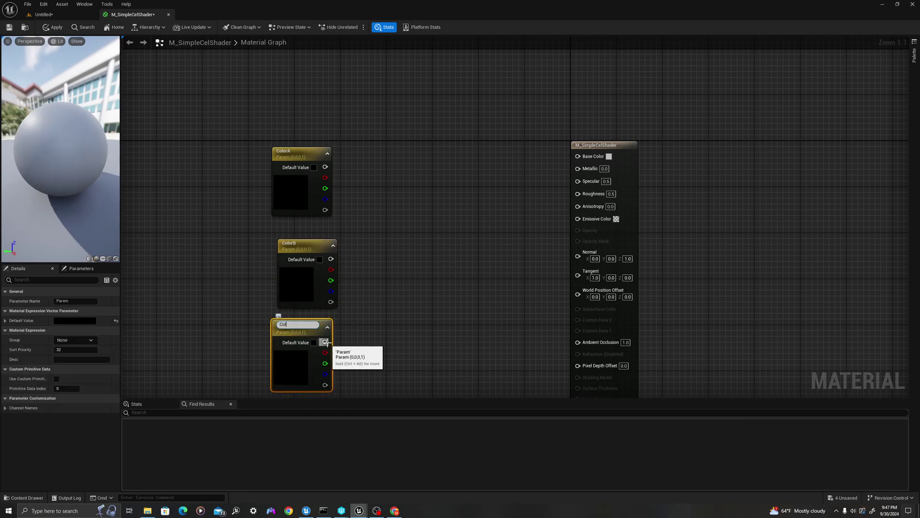
{"action": "type", "text": "orC"}
{"action": "key", "text": "Return"}
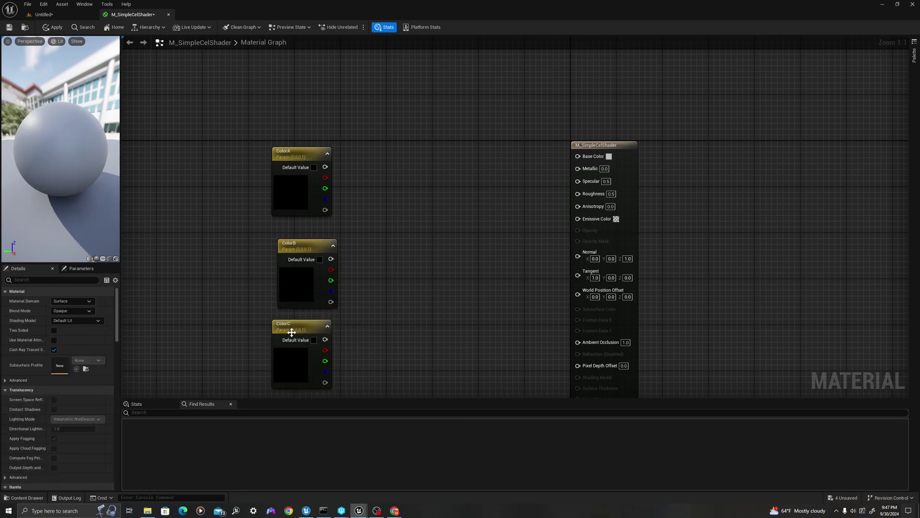
- Line up ColorA, ColorB and ColorC in a tight column and move the group farther from the material output node
{"action": "right_click_drag", "start_coordinate": [362, 261], "coordinate": [383, 202]}
{"action": "left_click_drag", "start_coordinate": [316, 228], "coordinate": [309, 237]}
{"action": "left_click_drag", "start_coordinate": [309, 149], "coordinate": [310, 171]}
{"action": "left_click_drag", "start_coordinate": [411, 141], "coordinate": [306, 297]}
{"action": "left_click_drag", "start_coordinate": [306, 296], "coordinate": [234, 271]}
{"action": "left_click", "coordinate": [249, 126]}
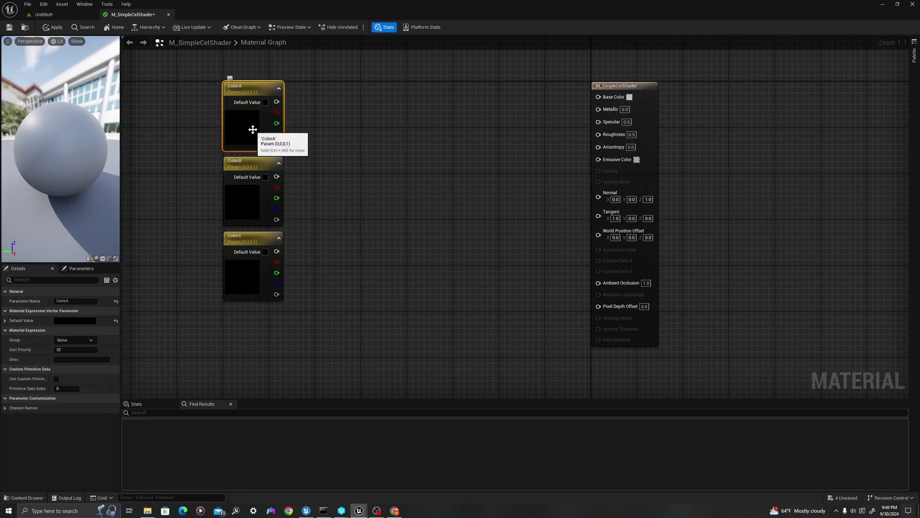
{"action": "right_click", "coordinate": [250, 134]}
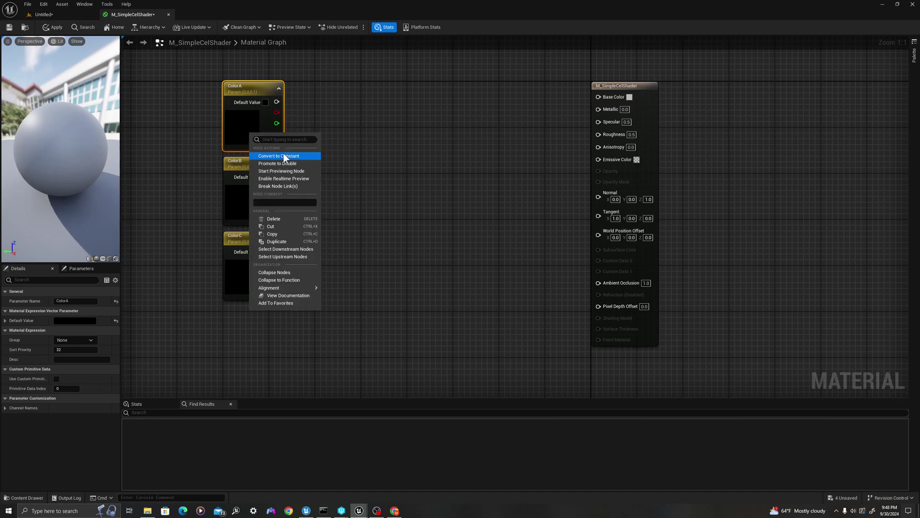
{"action": "left_click", "coordinate": [220, 133]}
- Set the default value of the ColorA parameter to pure red (1,0,0)
{"action": "left_click", "coordinate": [254, 126]}
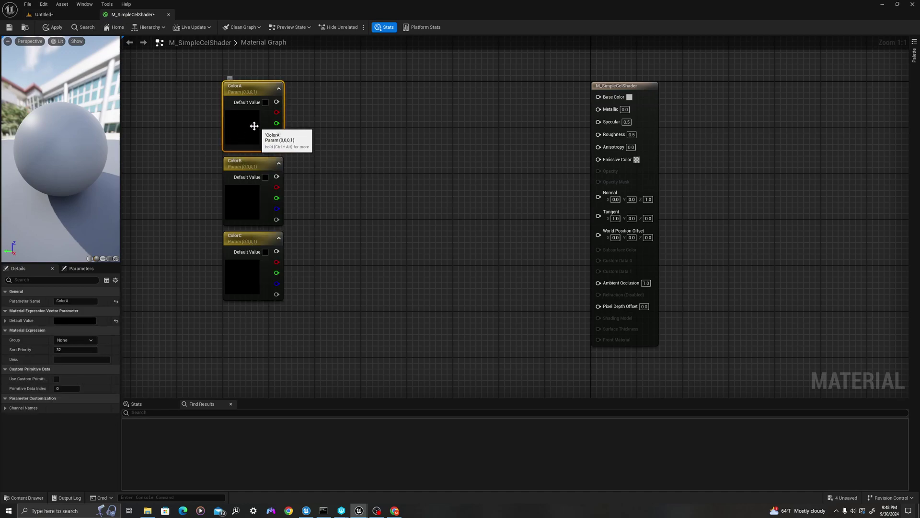
{"action": "left_click", "coordinate": [68, 321]}
{"action": "left_click_drag", "start_coordinate": [160, 354], "coordinate": [166, 295]}
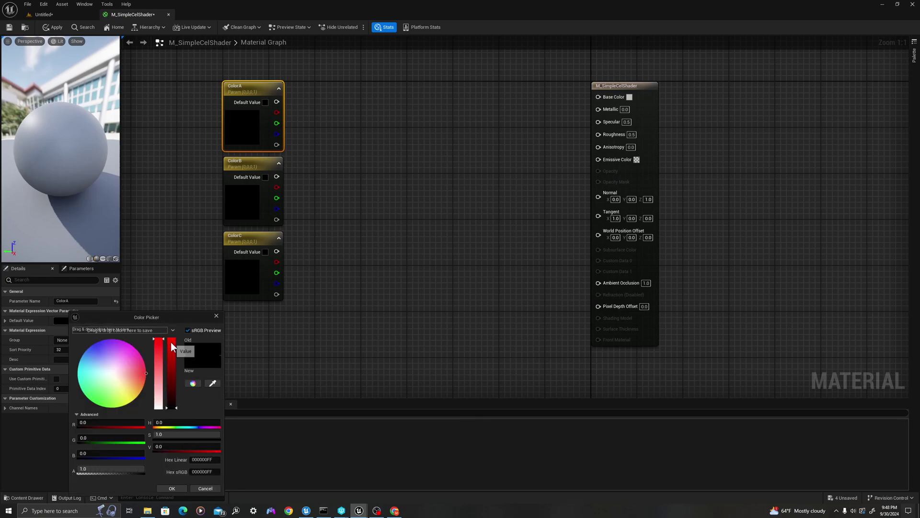
{"action": "left_click", "coordinate": [171, 341]}
{"action": "left_click_drag", "start_coordinate": [171, 341], "coordinate": [171, 337]}
{"action": "left_click", "coordinate": [171, 488]}
- Set the default value of the ColorB parameter to pure white (1,1,1)
{"action": "left_click", "coordinate": [240, 215]}
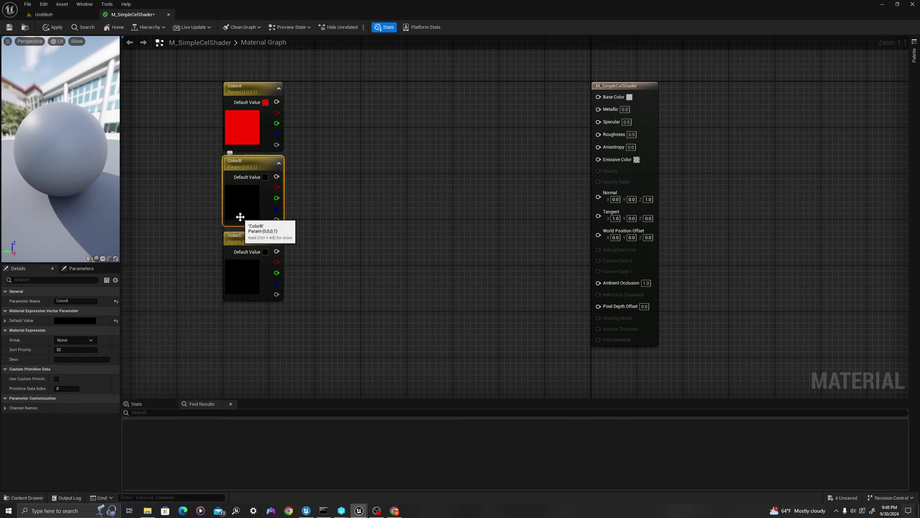
{"action": "left_click", "coordinate": [62, 319]}
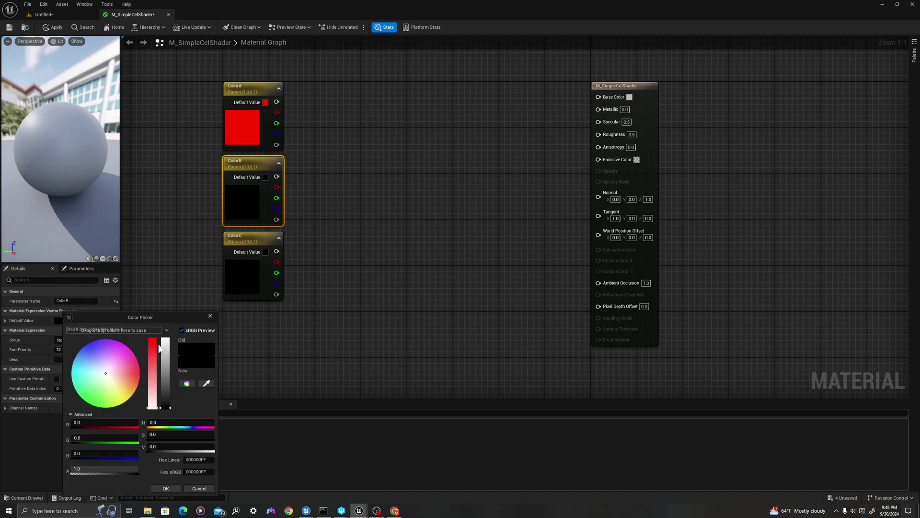
{"action": "left_click_drag", "start_coordinate": [162, 352], "coordinate": [169, 312]}
{"action": "left_click", "coordinate": [166, 487]}
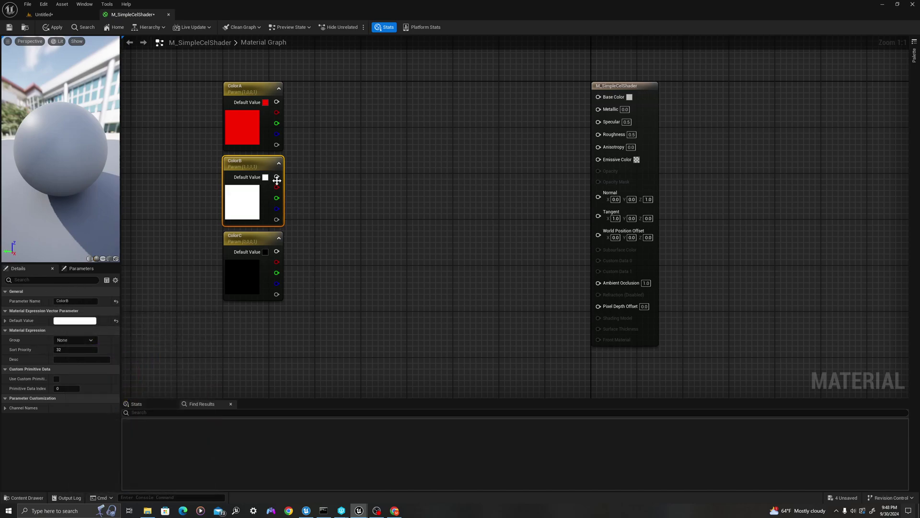
{"action": "left_click", "coordinate": [379, 162]}
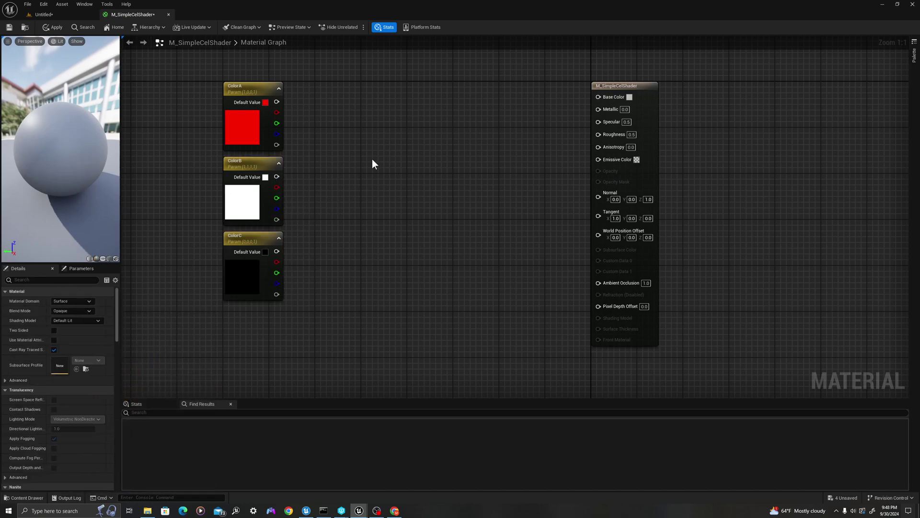
- Add a Lerp_3Color node between the colour parameters and the material output node
{"action": "right_click", "coordinate": [363, 166]}
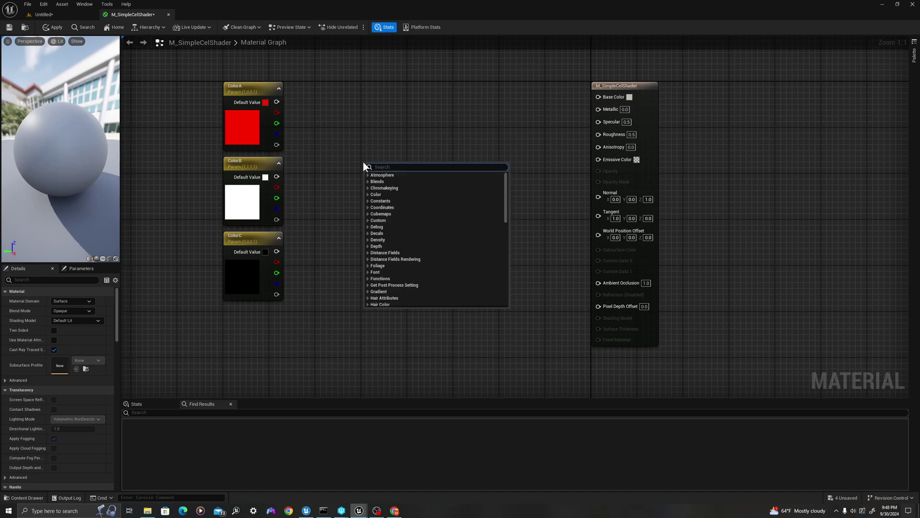
{"action": "type", "text": "lerp_3"}
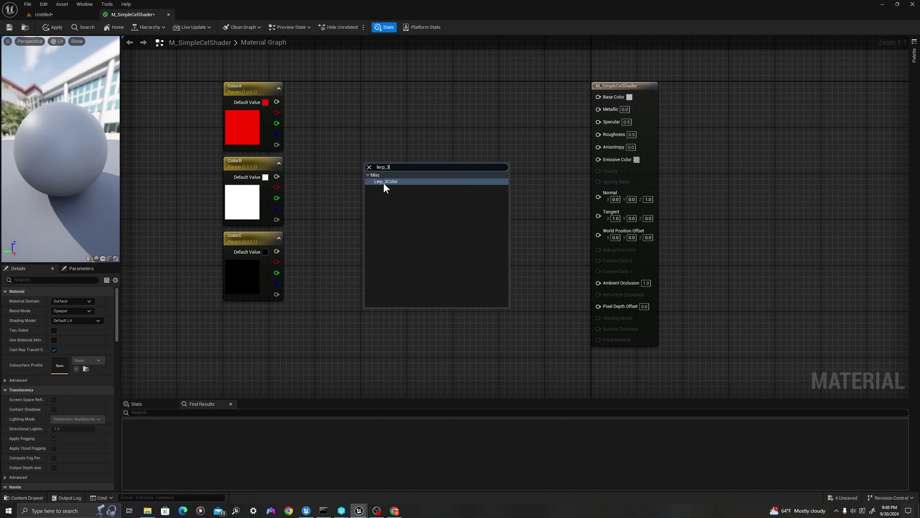
{"action": "left_click", "coordinate": [387, 182]}
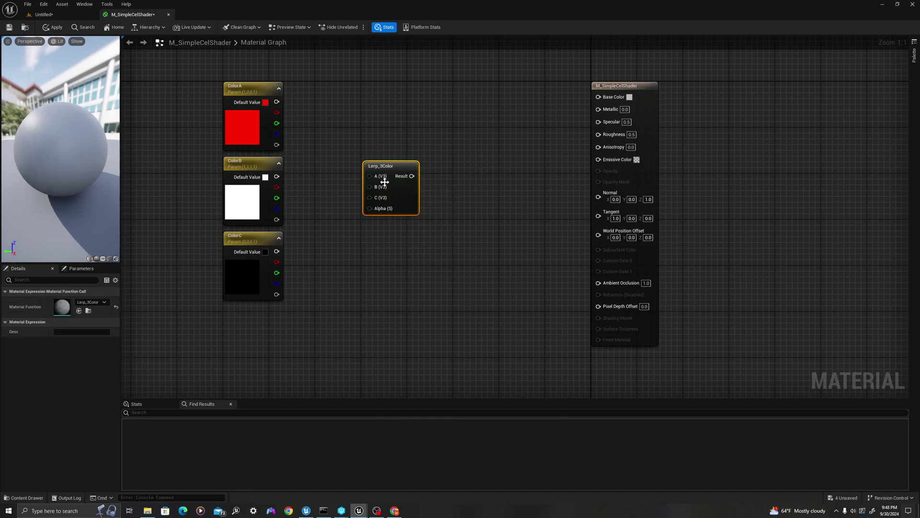
- Connect ColorA, ColorB and ColorC to the A, B and C inputs of Lerp_3Color and move that node up beside ColorA
{"action": "left_click_drag", "start_coordinate": [275, 102], "coordinate": [274, 176]}
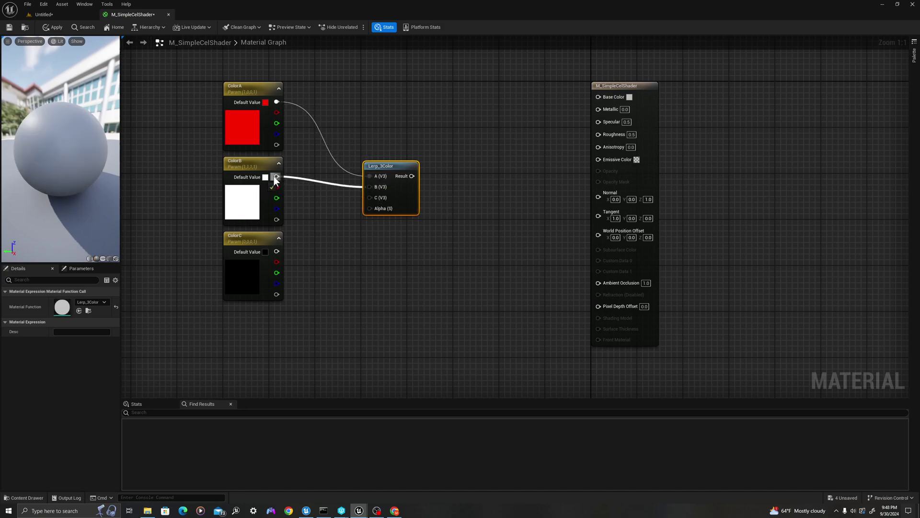
{"action": "left_click_drag", "start_coordinate": [276, 252], "coordinate": [401, 102]}
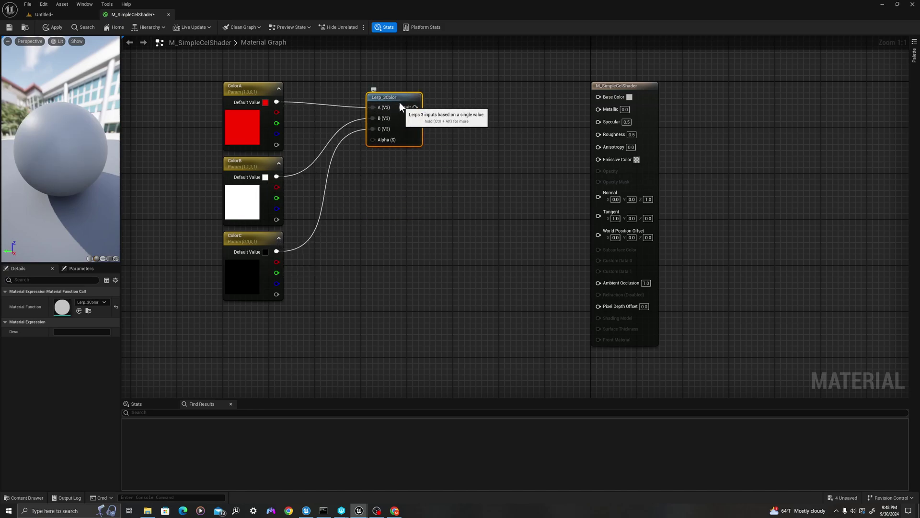
{"action": "left_click_drag", "start_coordinate": [448, 78], "coordinate": [365, 154]}
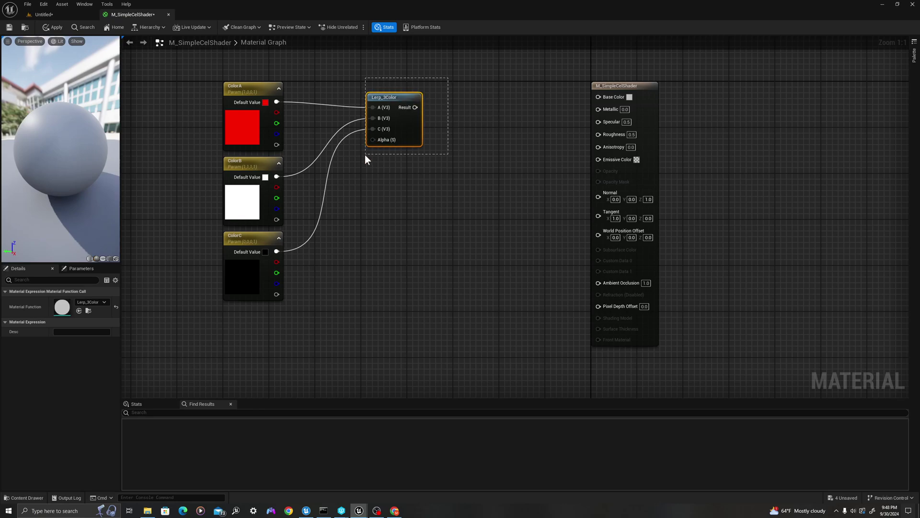
{"action": "left_click", "coordinate": [368, 184]}
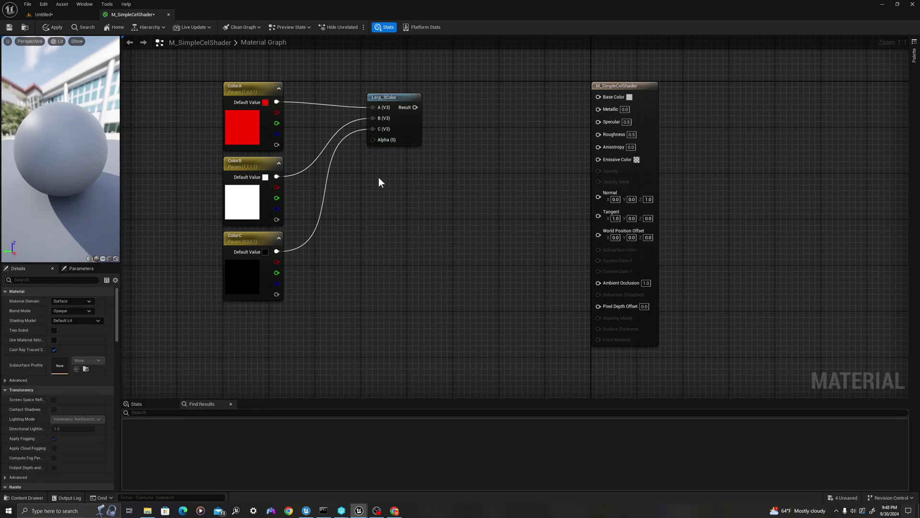
{"action": "left_click", "coordinate": [379, 179]}
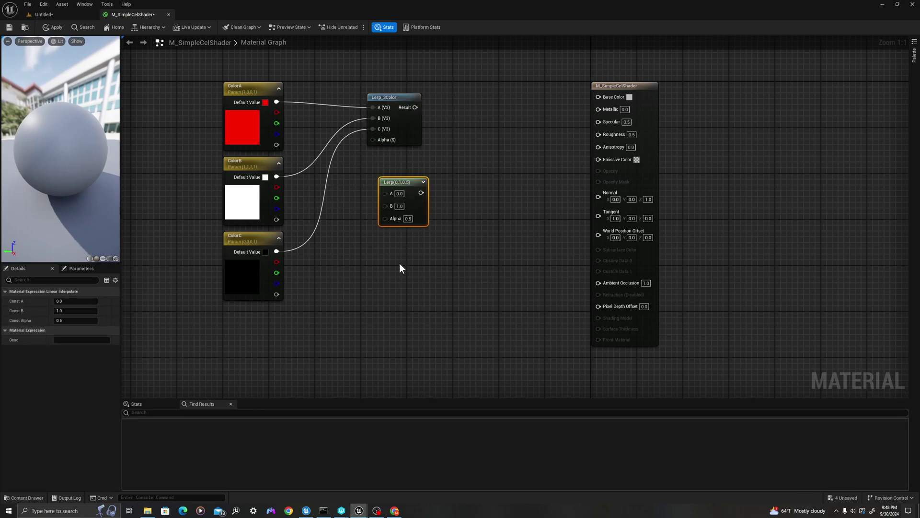
{"action": "left_click_drag", "start_coordinate": [407, 185], "coordinate": [406, 181]}
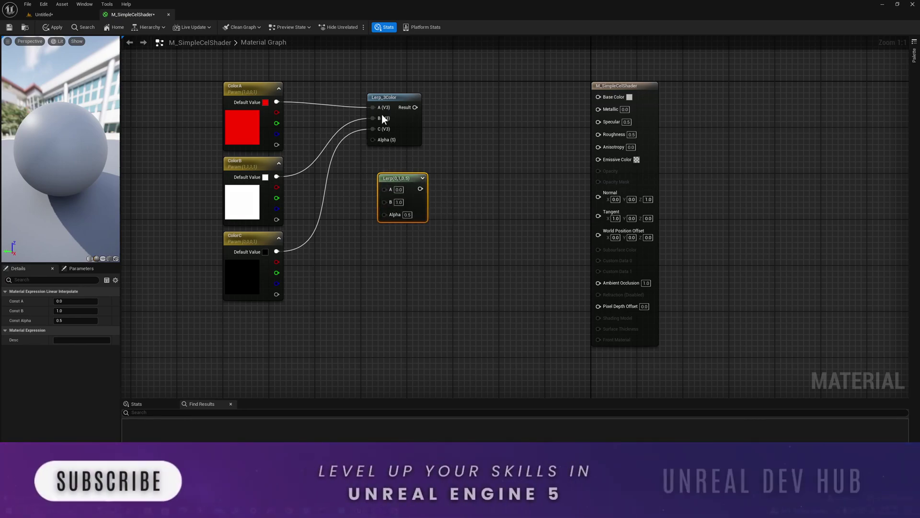
{"action": "key", "text": "Delete"}
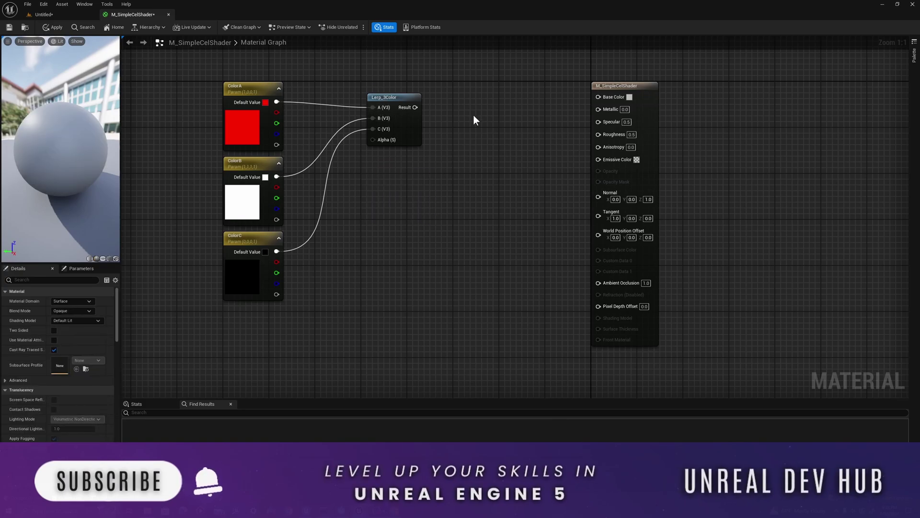
- Add a Fresnel node and place it below the ColorC parameter
{"action": "scroll", "coordinate": [474, 120], "scroll_direction": "down", "scroll_amount": 2}
{"action": "scroll", "coordinate": [376, 170], "scroll_direction": "up", "scroll_amount": 2}
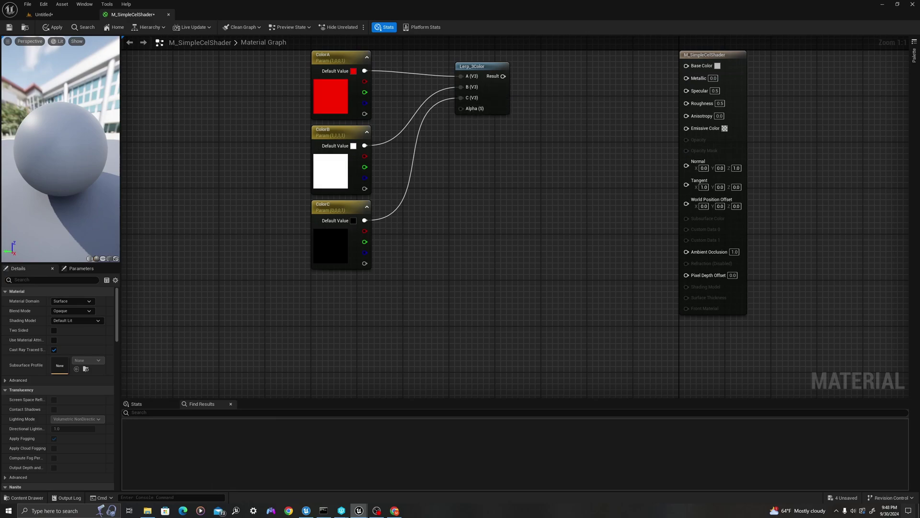
{"action": "right_click", "coordinate": [295, 337]}
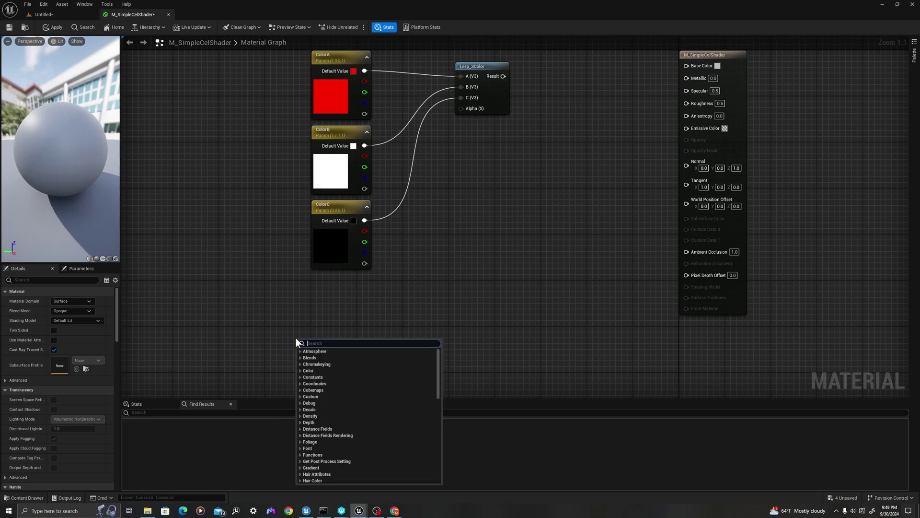
{"action": "type", "text": "fres"}
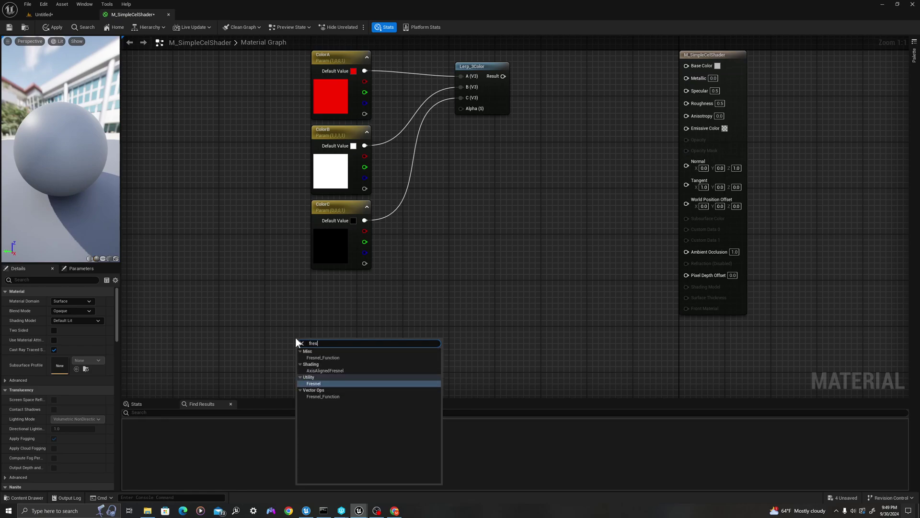
{"action": "key", "text": "Return"}
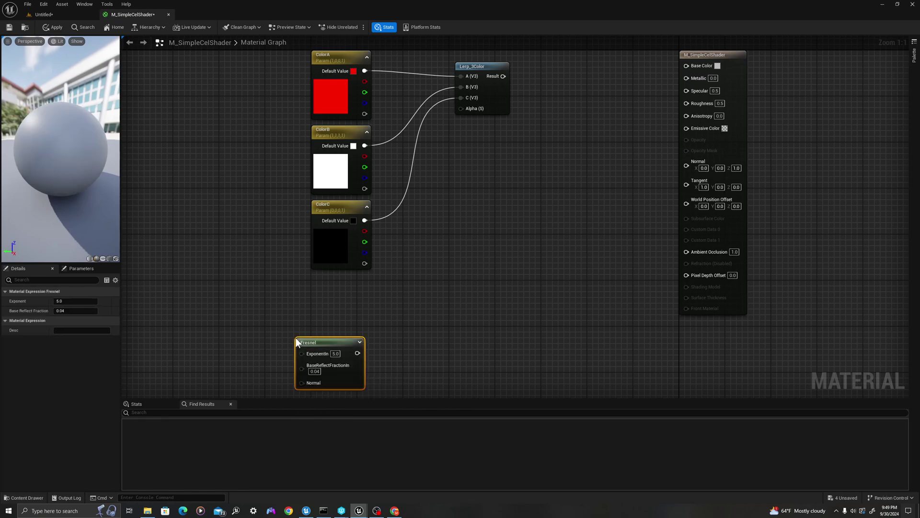
{"action": "right_click_drag", "start_coordinate": [202, 335], "coordinate": [254, 274]}
{"action": "left_click_drag", "start_coordinate": [374, 283], "coordinate": [396, 272]}
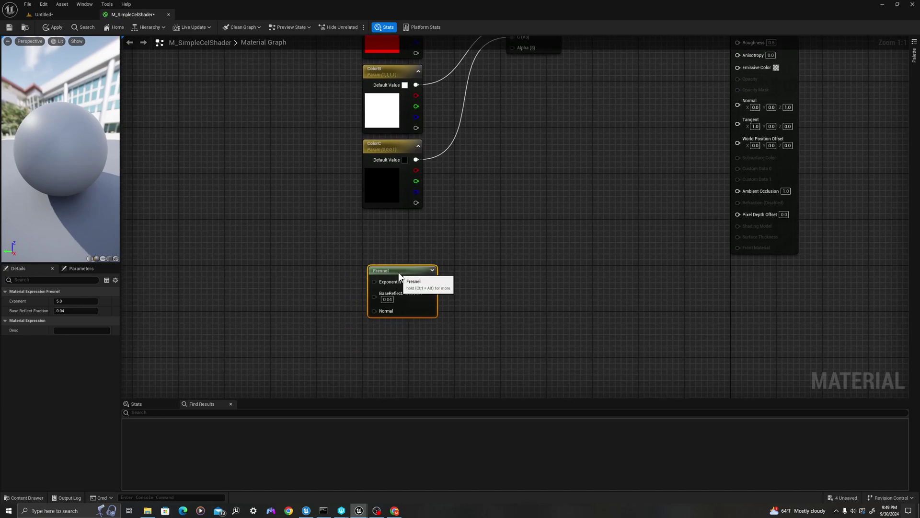
- Examine the Fresnel node's preview on the sphere in a widened preview viewport, and end the node preview
{"action": "right_click", "coordinate": [396, 271]}
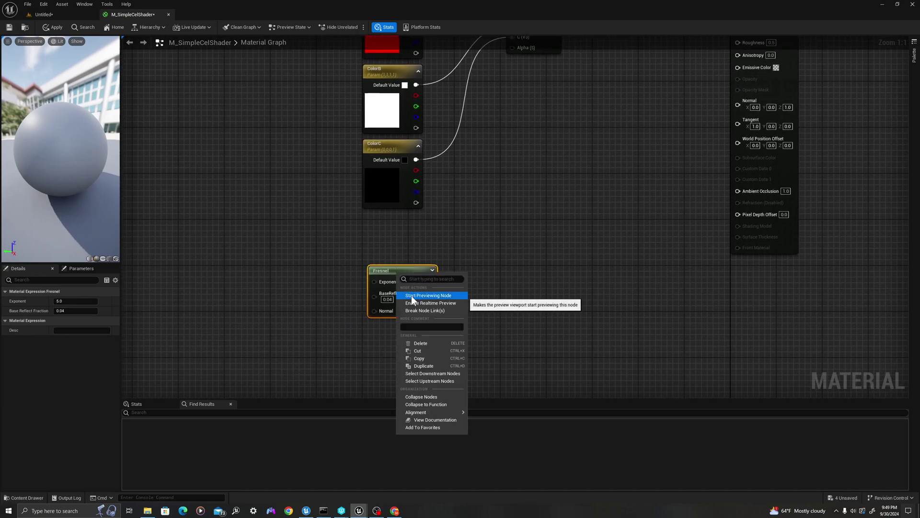
{"action": "left_click", "coordinate": [411, 295]}
{"action": "left_click_drag", "start_coordinate": [54, 145], "coordinate": [62, 140]}
{"action": "scroll", "coordinate": [62, 140], "scroll_direction": "up", "scroll_amount": 2}
{"action": "left_click_drag", "start_coordinate": [120, 144], "coordinate": [230, 148]}
{"action": "scroll", "coordinate": [91, 121], "scroll_direction": "down", "scroll_amount": 3}
{"action": "left_click_drag", "start_coordinate": [91, 121], "coordinate": [107, 142]}
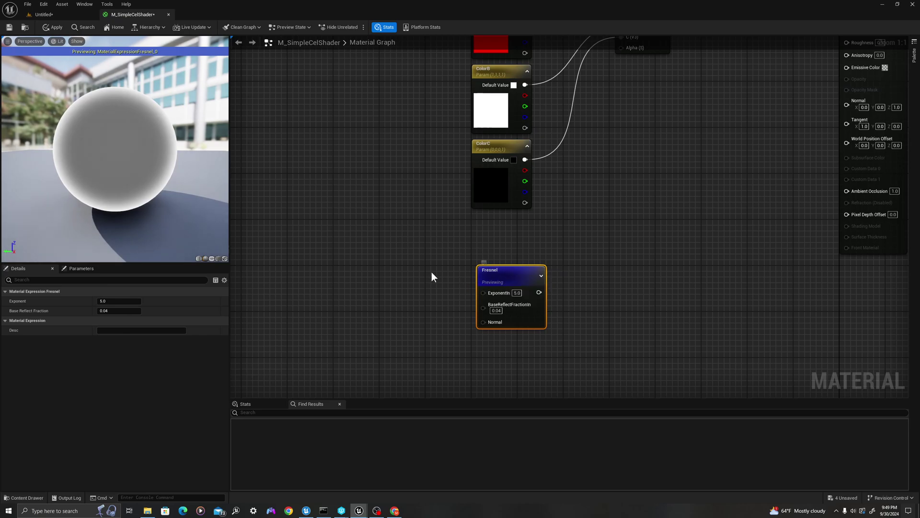
{"action": "right_click", "coordinate": [503, 270]}
{"action": "left_click", "coordinate": [508, 292]}
- Add a scalar parameter named ExponentIn to the left of the Fresnel node
{"action": "right_click_drag", "start_coordinate": [353, 270], "coordinate": [382, 262]}
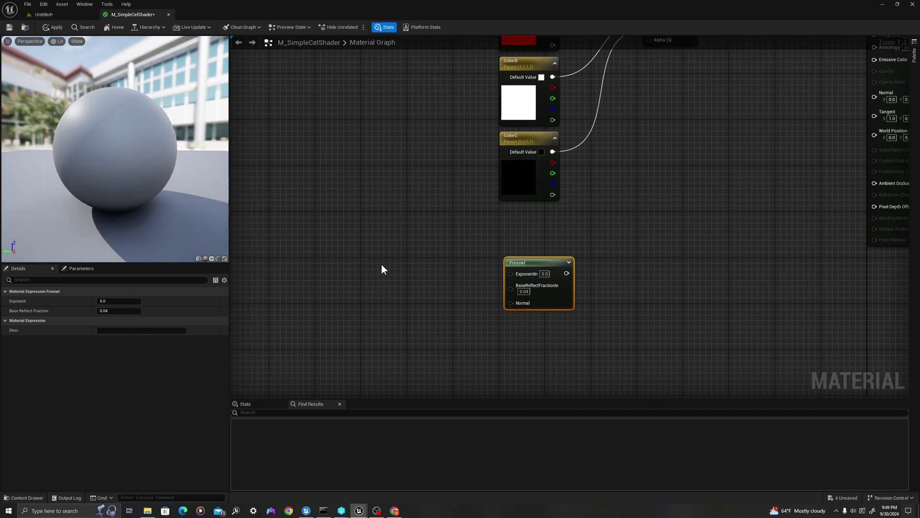
{"action": "left_click", "coordinate": [379, 268]}
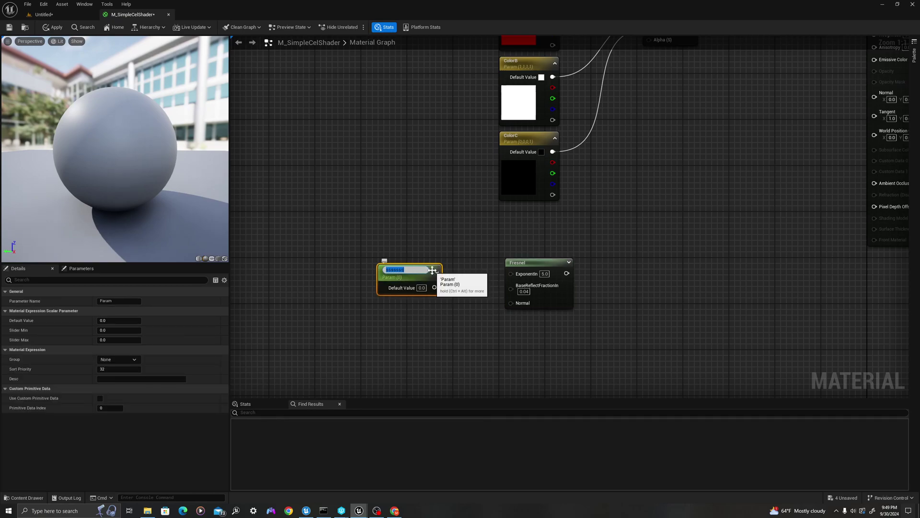
{"action": "type", "text": "ExponentIn"}
{"action": "key", "text": "Return"}
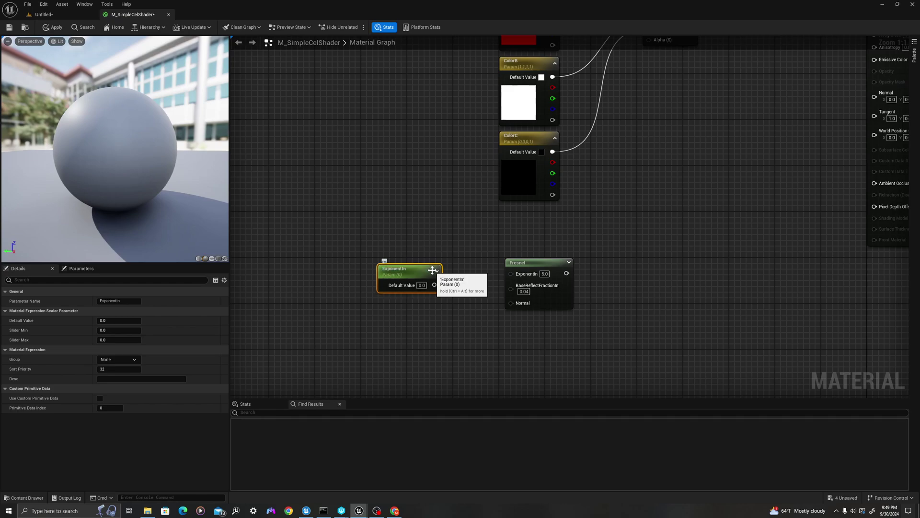
- Duplicate the ExponentIn parameter, rename the copy BaseReflectFractionIn and align it directly below the original
{"action": "key", "text": "ctrl+c"}
{"action": "key", "text": "ctrl+v"}
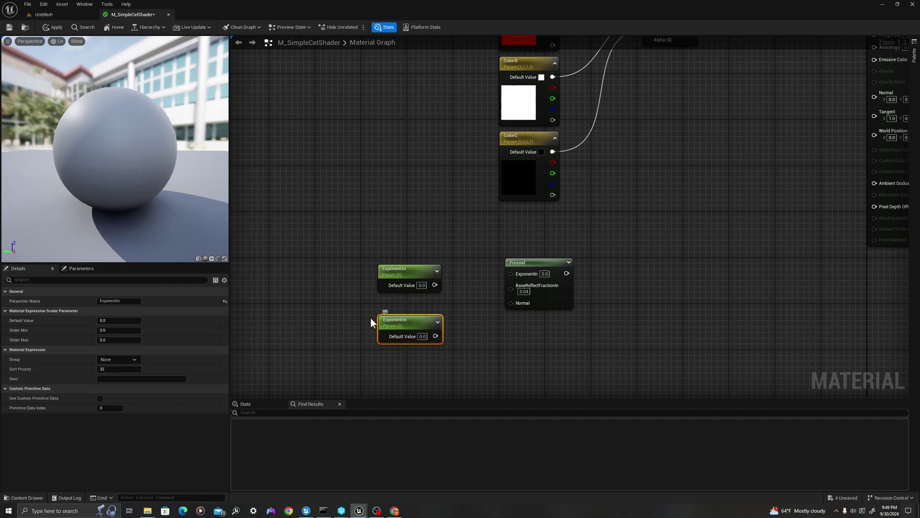
{"action": "left_click_drag", "start_coordinate": [404, 319], "coordinate": [409, 313]}
{"action": "left_click", "coordinate": [133, 300]}
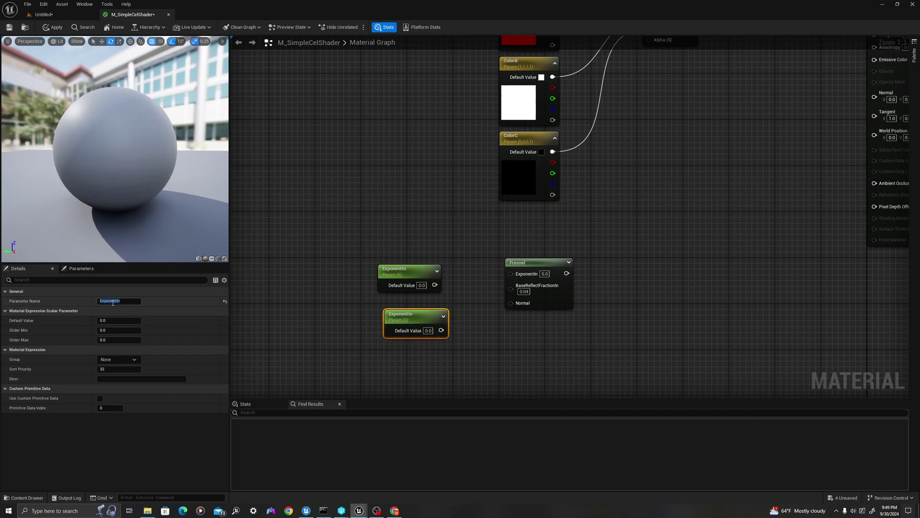
{"action": "type", "text": "BaseReflectFractionIn"}
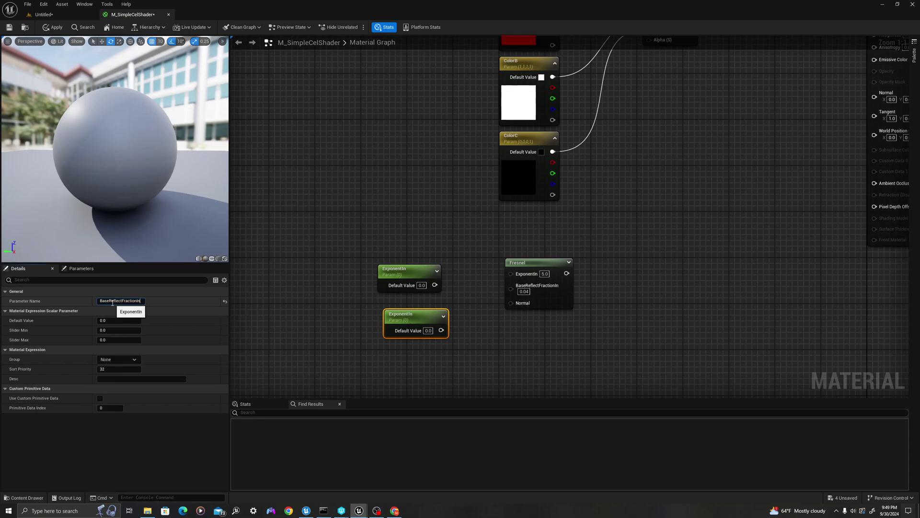
{"action": "key", "text": "Return"}
{"action": "left_click_drag", "start_coordinate": [425, 318], "coordinate": [422, 311]}
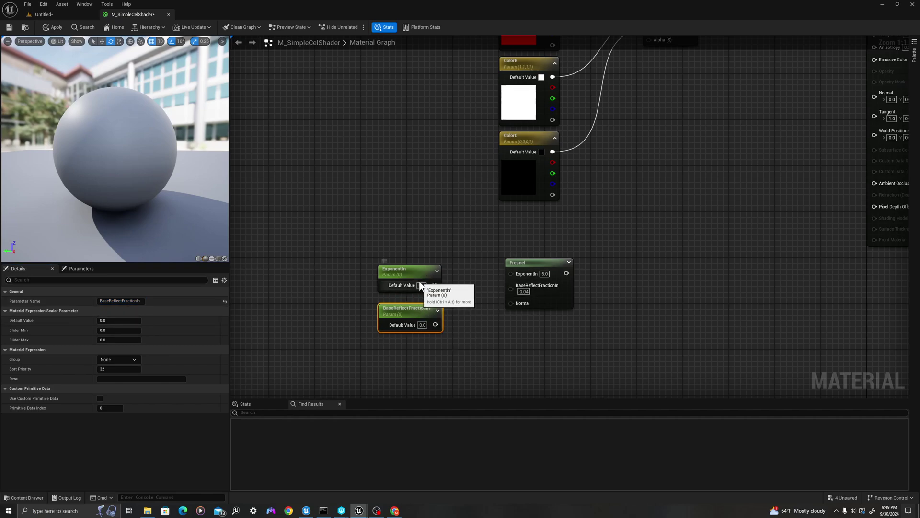
- Set the default value of ExponentIn to 5 and of BaseReflectFractionIn to 0.04
{"action": "type", "text": "5"}
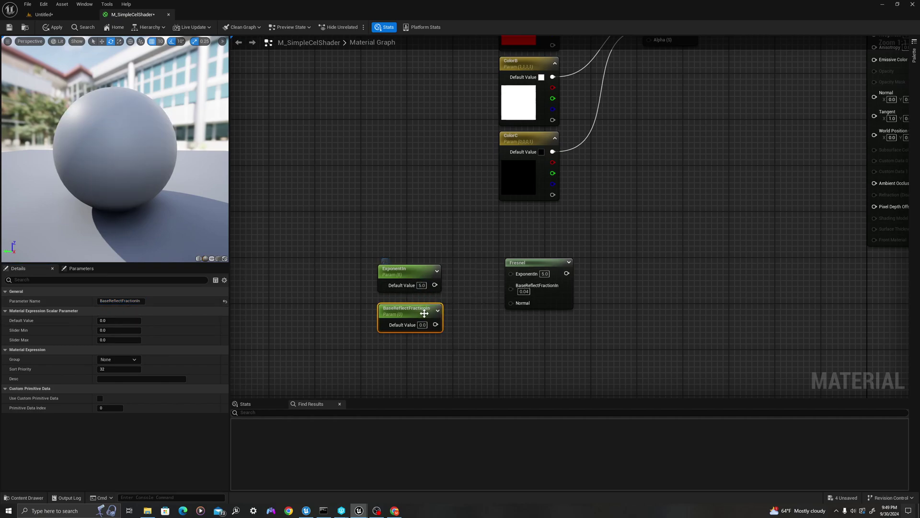
{"action": "left_click", "coordinate": [422, 324]}
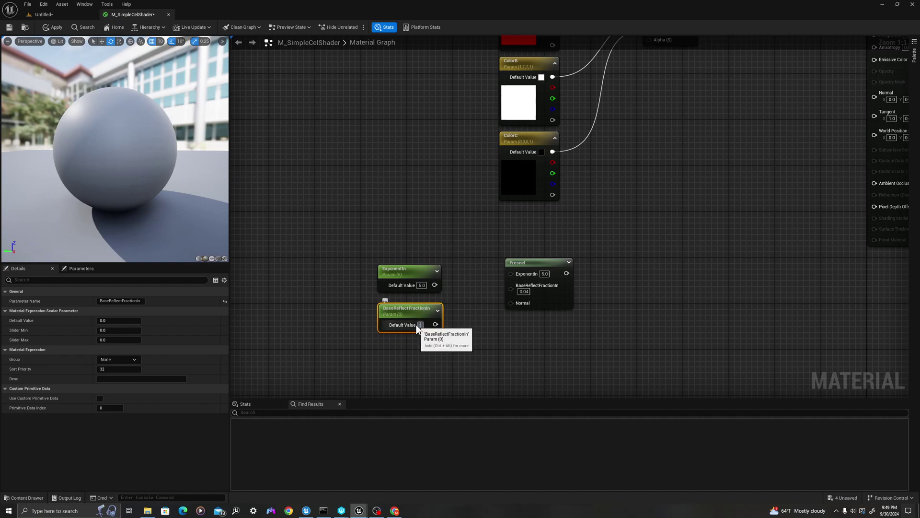
{"action": "key", "text": "Return"}
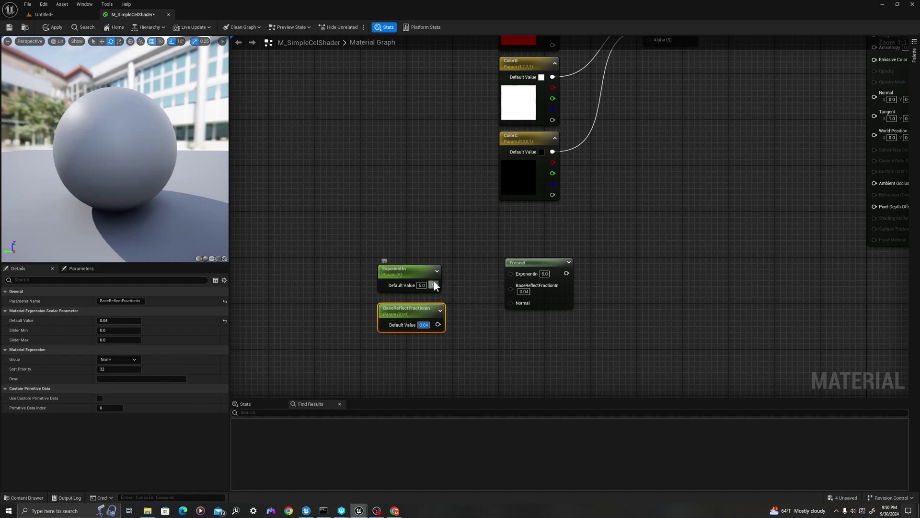
- Connect ExponentIn and BaseReflectFractionIn to the Fresnel node's inputs of the same names
{"action": "left_click_drag", "start_coordinate": [434, 284], "coordinate": [438, 324]}
{"action": "right_click_drag", "start_coordinate": [492, 343], "coordinate": [415, 324]}
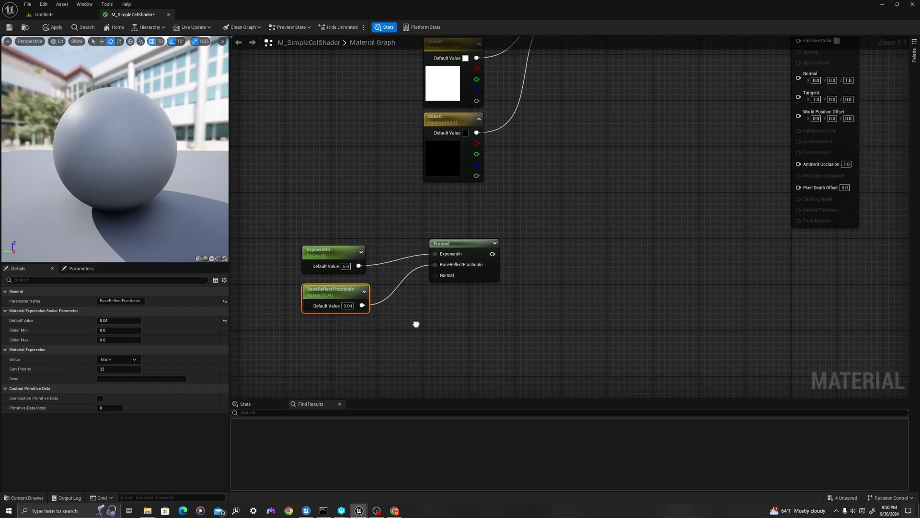
{"action": "left_click", "coordinate": [435, 288]}
- Move the Fresnel node closer to its parameters and add a LinearGradient node beside it, with its UV Channel fed by the Fresnel output
{"action": "left_click_drag", "start_coordinate": [472, 245], "coordinate": [501, 262]}
{"action": "type", "text": "linear gra"}
{"action": "key", "text": "Return"}
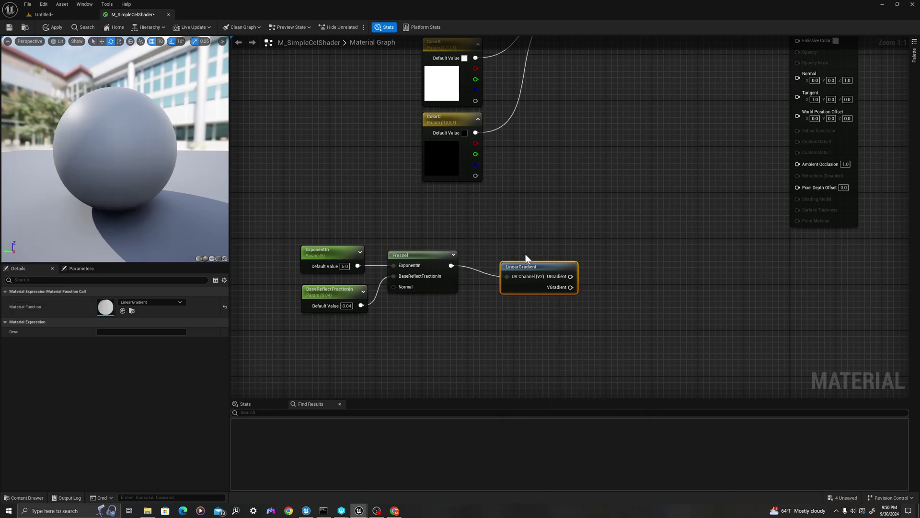
{"action": "left_click_drag", "start_coordinate": [526, 257], "coordinate": [504, 258]}
- Add a Multiply node with its A input fed by the VGradient output of LinearGradient
{"action": "right_click_drag", "start_coordinate": [530, 285], "coordinate": [420, 251]}
{"action": "left_click_drag", "start_coordinate": [439, 241], "coordinate": [483, 245]}
{"action": "type", "text": "mult"}
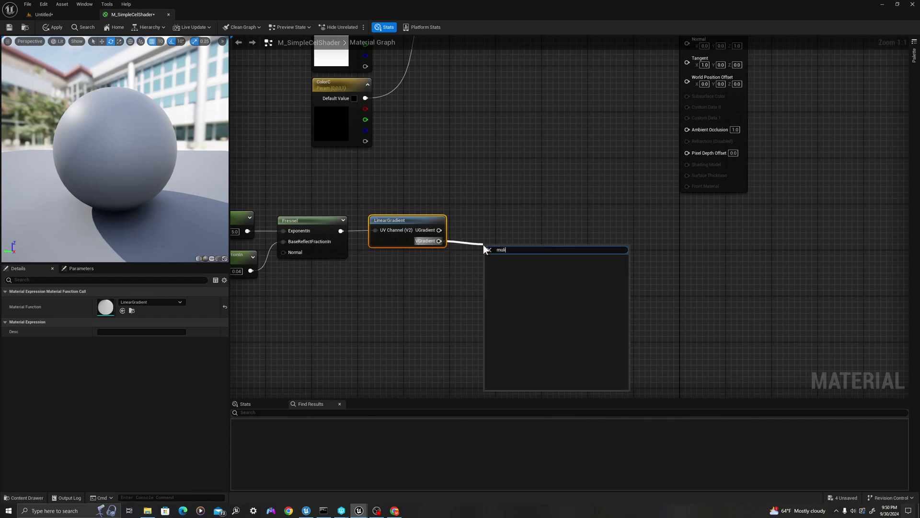
{"action": "key", "text": "Return"}
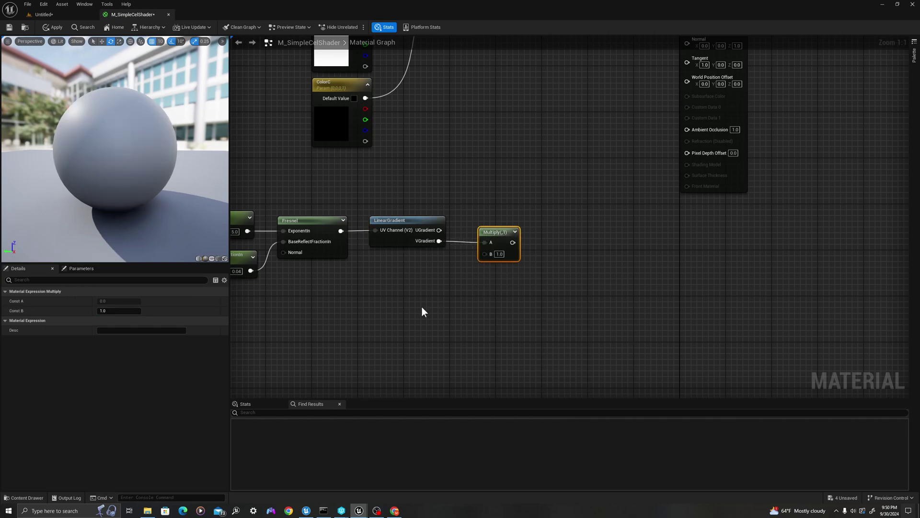
- Add a scalar parameter named Steps with a default value of 2 and connect it to the Multiply node's B input
{"action": "right_click_drag", "start_coordinate": [421, 307], "coordinate": [458, 295]}
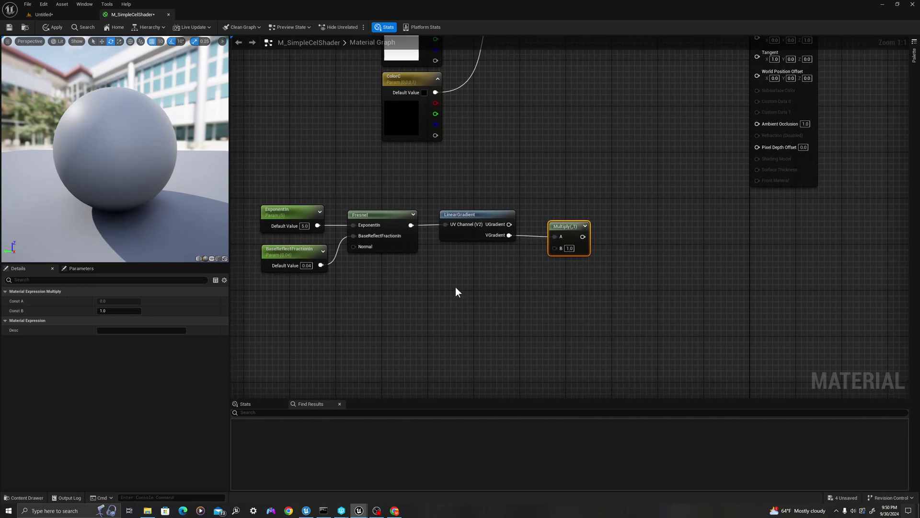
{"action": "left_click", "coordinate": [456, 288]}
{"action": "type", "text": "sss"}
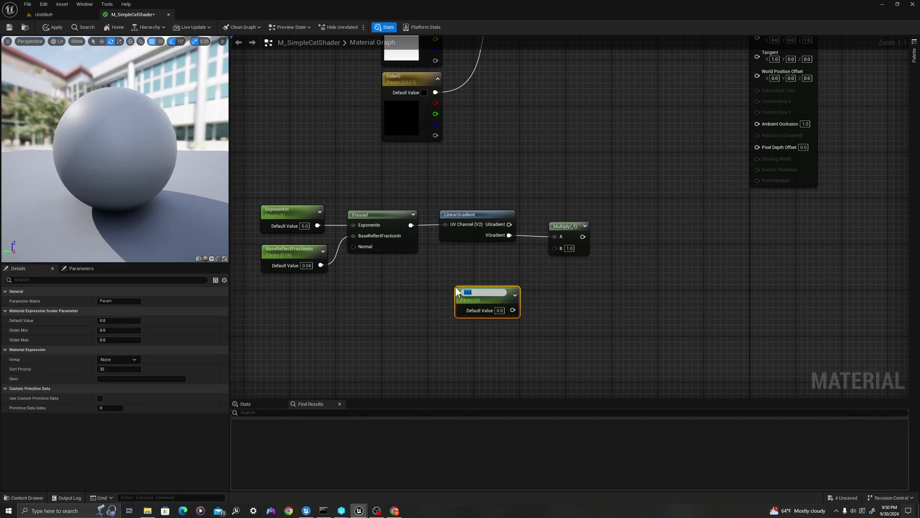
{"action": "type", "text": "ps"}
{"action": "key", "text": "Return"}
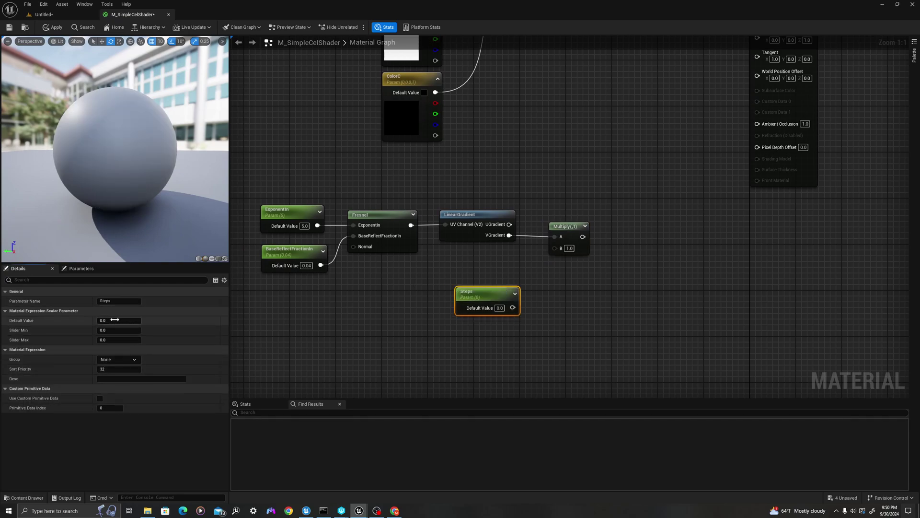
{"action": "left_click_drag", "start_coordinate": [115, 319], "coordinate": [123, 320]}
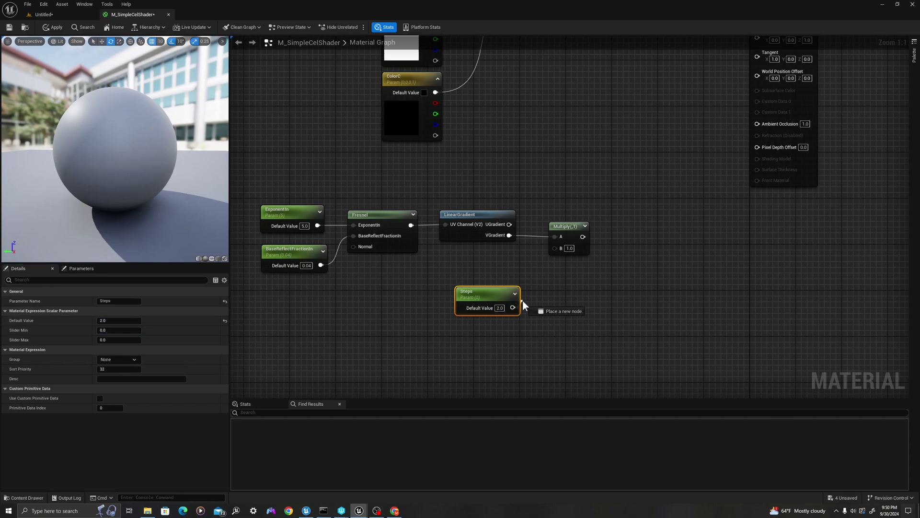
{"action": "left_click_drag", "start_coordinate": [522, 301], "coordinate": [558, 249]}
- Add a Floor node fed by the Multiply output
{"action": "right_click_drag", "start_coordinate": [662, 272], "coordinate": [593, 267]}
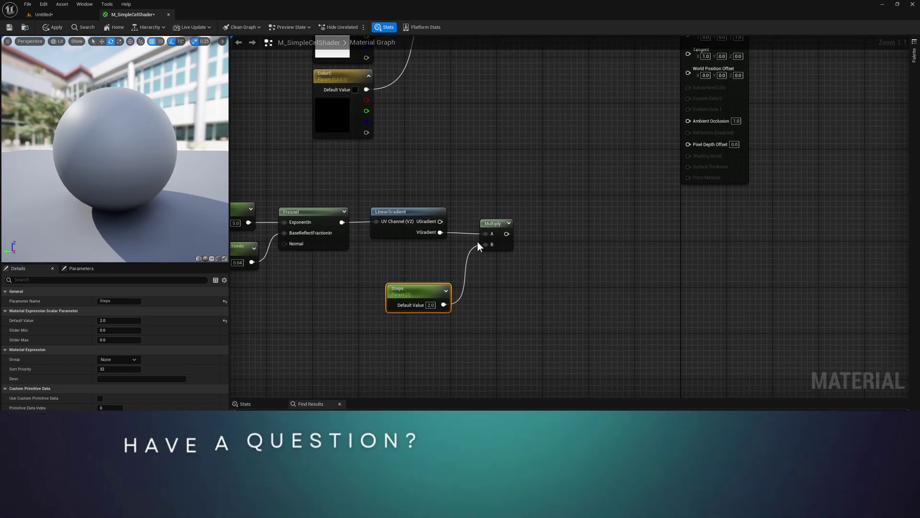
{"action": "left_click_drag", "start_coordinate": [507, 233], "coordinate": [541, 232]}
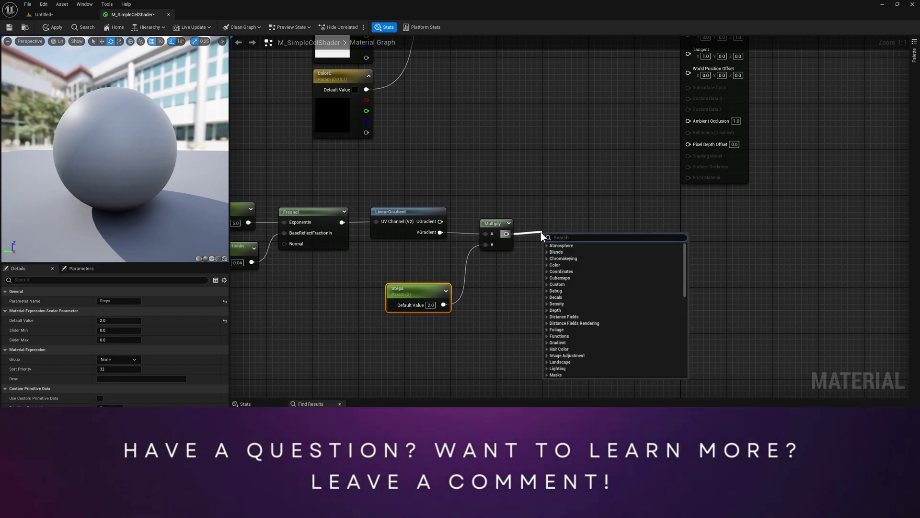
{"action": "type", "text": "fl"}
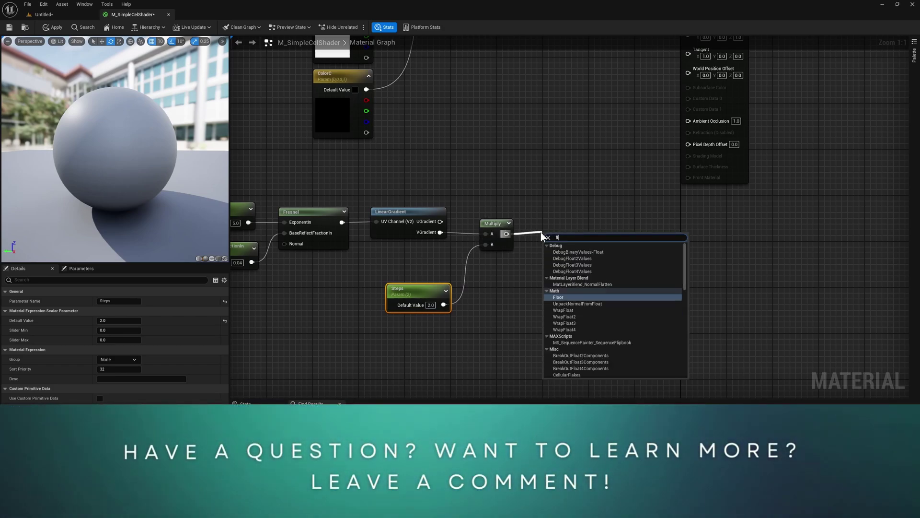
{"action": "type", "text": "oor"}
{"action": "key", "text": "Return"}
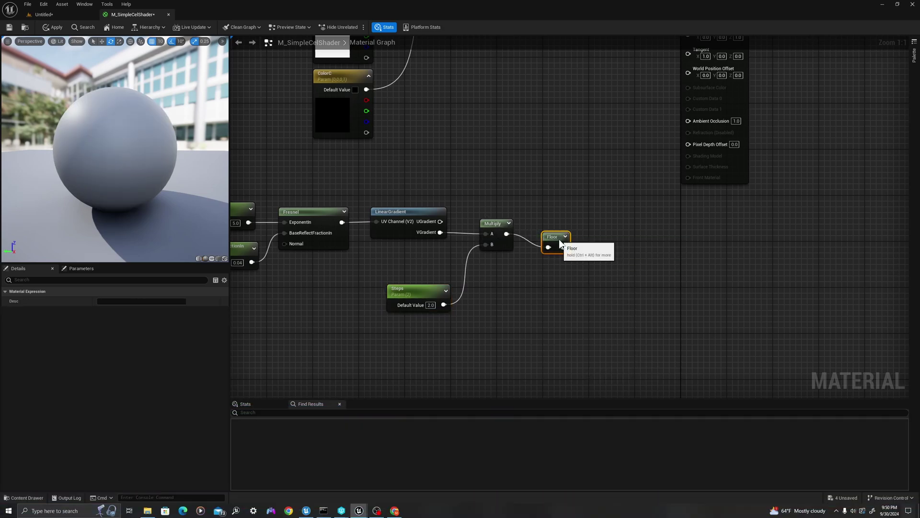
- Align the Floor node with Multiply and add a Divide node with A fed by Floor and B fed by Steps
{"action": "left_click_drag", "start_coordinate": [559, 242], "coordinate": [597, 261]}
{"action": "type", "text": "divid"}
{"action": "key", "text": "Return"}
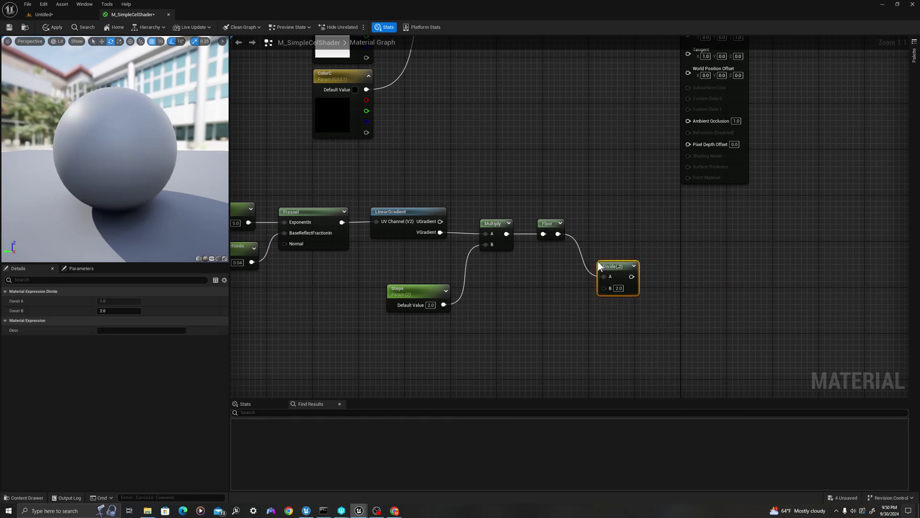
{"action": "left_click", "coordinate": [417, 293]}
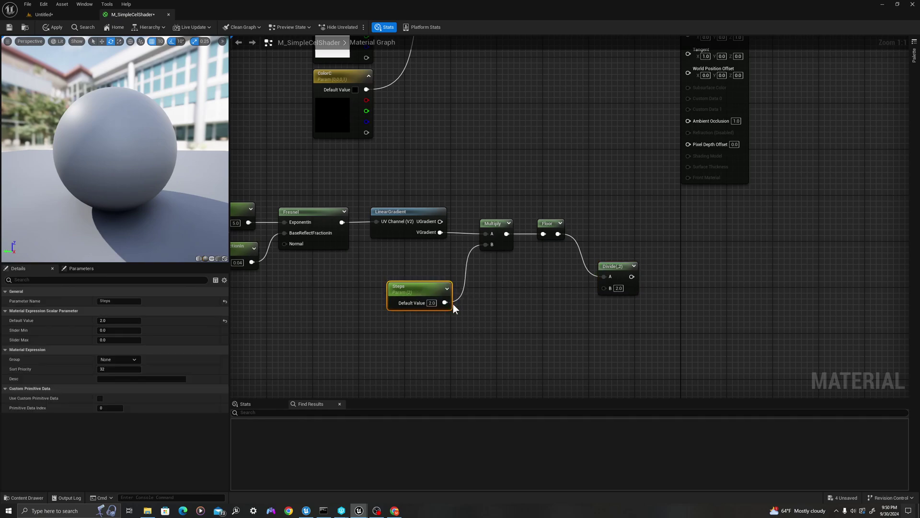
{"action": "left_click_drag", "start_coordinate": [445, 302], "coordinate": [603, 288]}
{"action": "scroll", "coordinate": [541, 158], "scroll_direction": "down", "scroll_amount": 2}
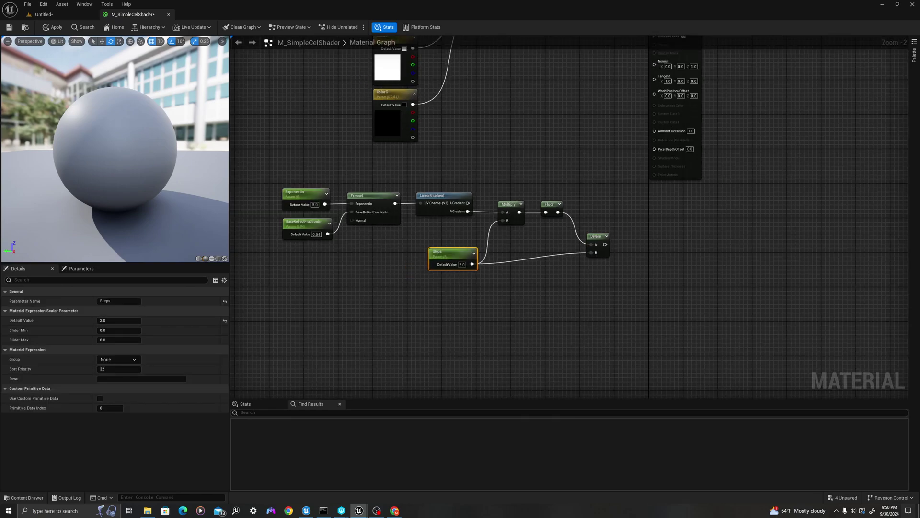
{"action": "left_click_drag", "start_coordinate": [596, 233], "coordinate": [596, 245]}
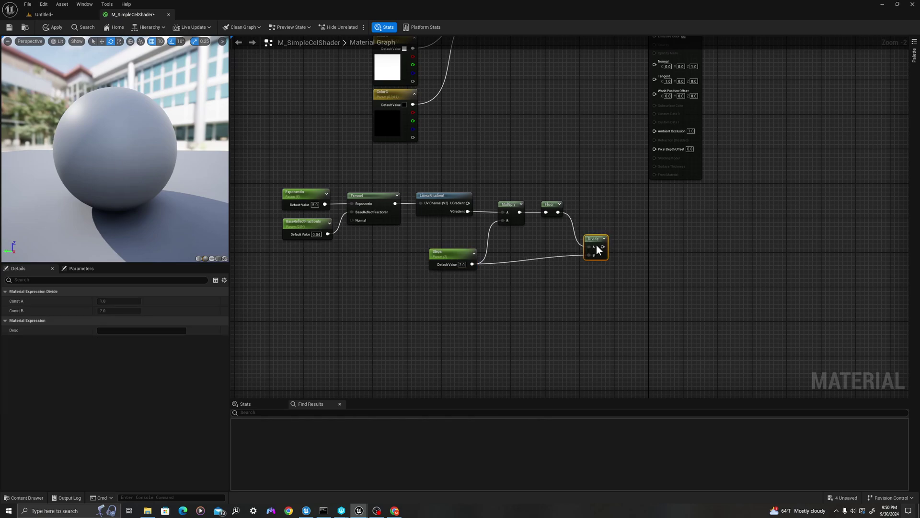
- Move the M_SimpleCelShader result node and the Lerp_3Color node farther from the color parameters to make room in the graph
{"action": "right_click_drag", "start_coordinate": [671, 188], "coordinate": [583, 242]}
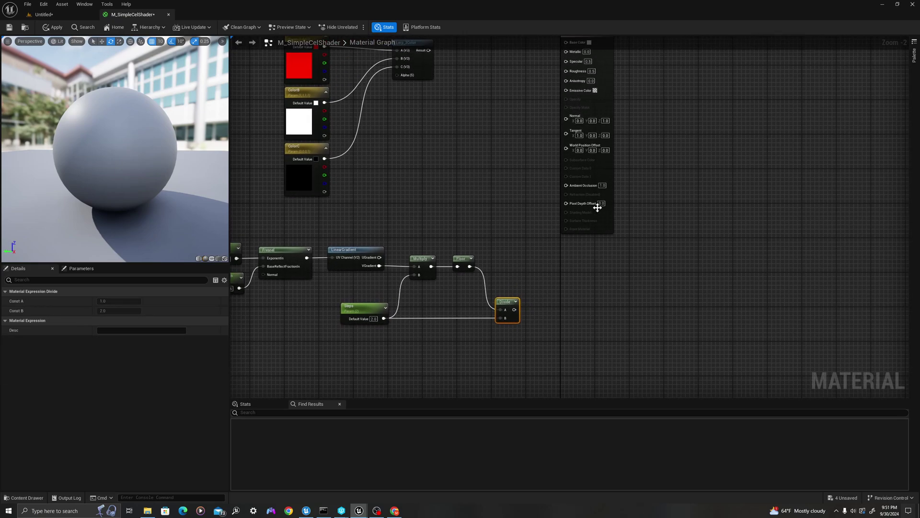
{"action": "left_click_drag", "start_coordinate": [600, 171], "coordinate": [648, 175]}
{"action": "right_click_drag", "start_coordinate": [434, 92], "coordinate": [467, 117]}
{"action": "left_click_drag", "start_coordinate": [458, 93], "coordinate": [568, 88]}
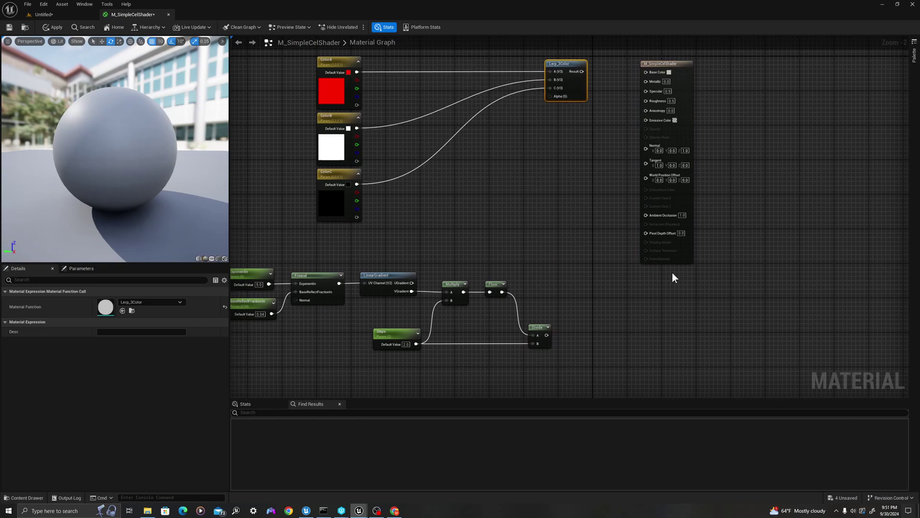
- Preview the Divide node on the sphere and examine the stepped shading up close
{"action": "scroll", "coordinate": [543, 328], "scroll_direction": "up", "scroll_amount": 2}
{"action": "left_click", "coordinate": [534, 330]}
{"action": "right_click", "coordinate": [536, 330]}
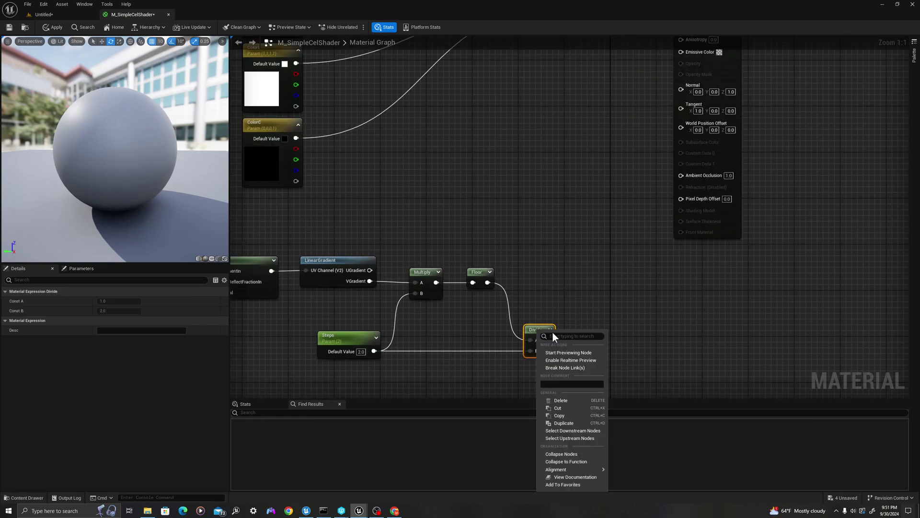
{"action": "left_click", "coordinate": [555, 353]}
{"action": "left_click_drag", "start_coordinate": [45, 151], "coordinate": [96, 158]}
{"action": "scroll", "coordinate": [45, 151], "scroll_direction": "up", "scroll_amount": 5}
{"action": "scroll", "coordinate": [65, 158], "scroll_direction": "down", "scroll_amount": 3}
{"action": "left_click_drag", "start_coordinate": [144, 232], "coordinate": [148, 231]}
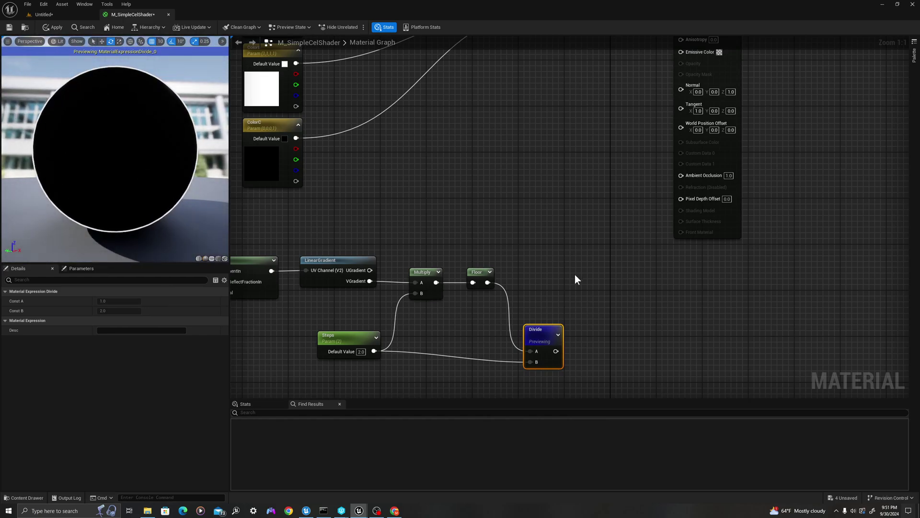
- Test default values of 3, 4 and 1 for the Steps parameter, and settle on 4
{"action": "left_click", "coordinate": [362, 351]}
{"action": "type", "text": "3"}
{"action": "key", "text": "Return"}
{"action": "left_click", "coordinate": [362, 351]}
{"action": "type", "text": "4"}
{"action": "key", "text": "Return"}
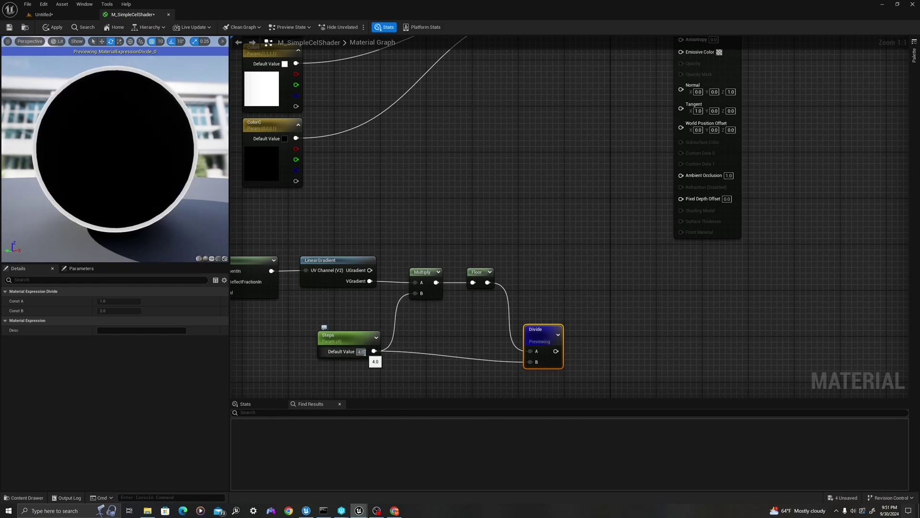
{"action": "type", "text": "1"}
{"action": "key", "text": "Return"}
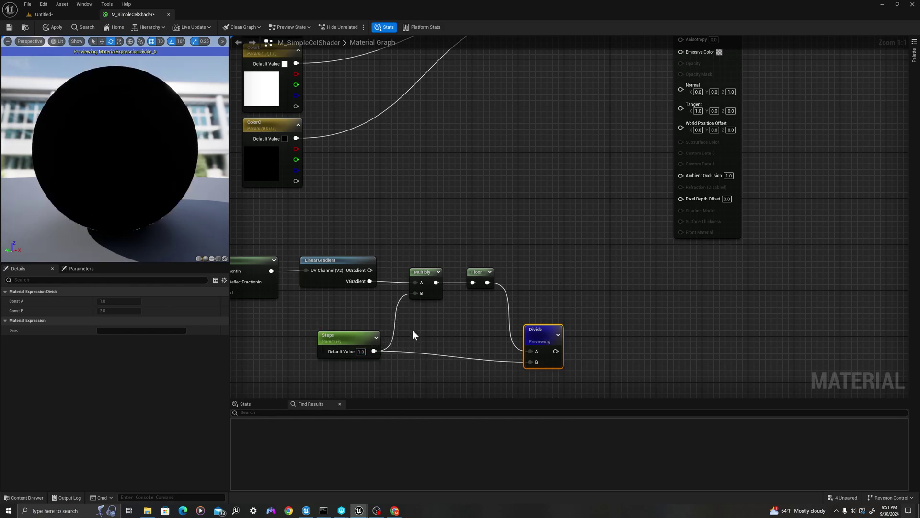
{"action": "left_click", "coordinate": [361, 351]}
{"action": "type", "text": "4"}
{"action": "key", "text": "Return"}
{"action": "left_click_drag", "start_coordinate": [532, 336], "coordinate": [533, 325]}
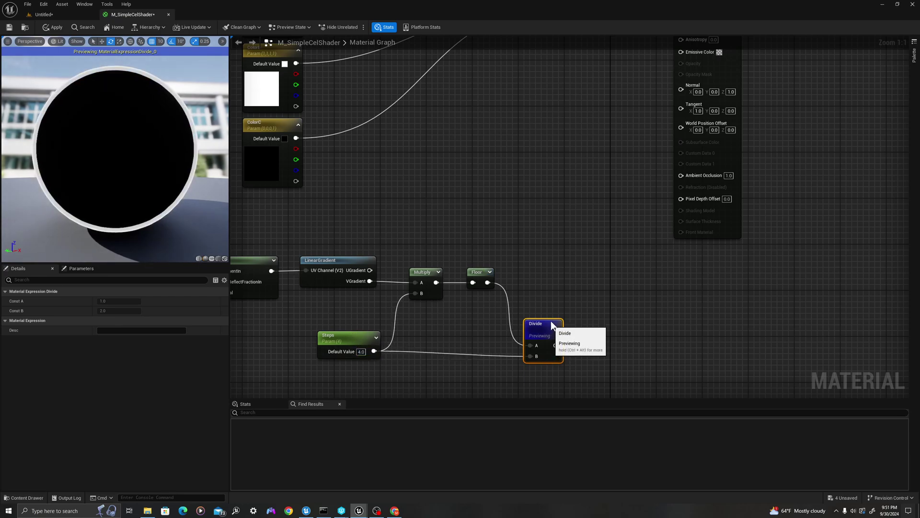
- Preview the LinearGradient node on the sphere to examine its gradient, and stop the preview
{"action": "left_click", "coordinate": [338, 263]}
{"action": "right_click", "coordinate": [338, 263]}
{"action": "left_click", "coordinate": [358, 287]}
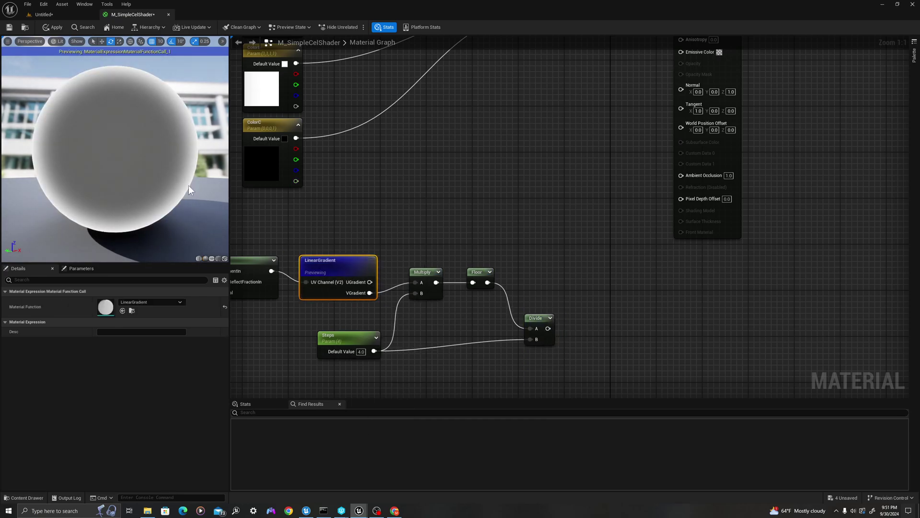
{"action": "left_click_drag", "start_coordinate": [191, 186], "coordinate": [163, 188]}
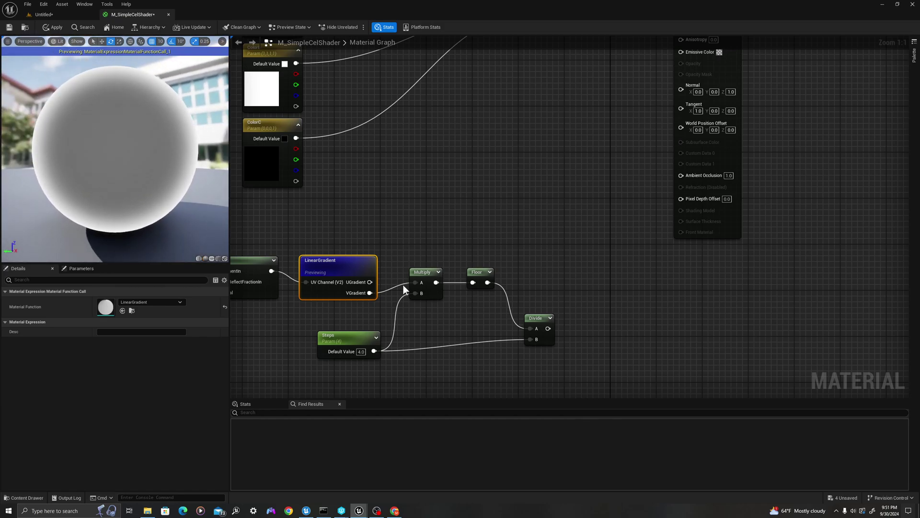
{"action": "right_click_drag", "start_coordinate": [327, 251], "coordinate": [503, 239]}
{"action": "left_click_drag", "start_coordinate": [361, 212], "coordinate": [336, 285]}
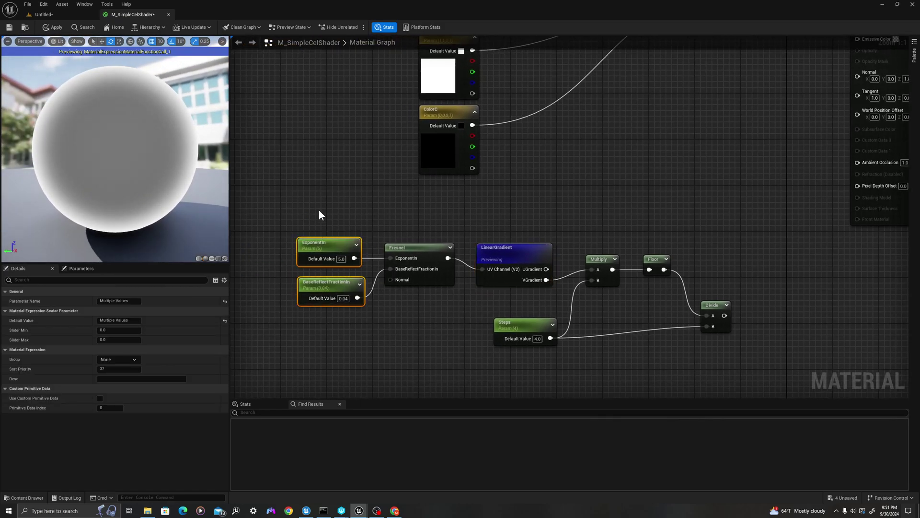
{"action": "scroll", "coordinate": [614, 183], "scroll_direction": "down", "scroll_amount": 1}
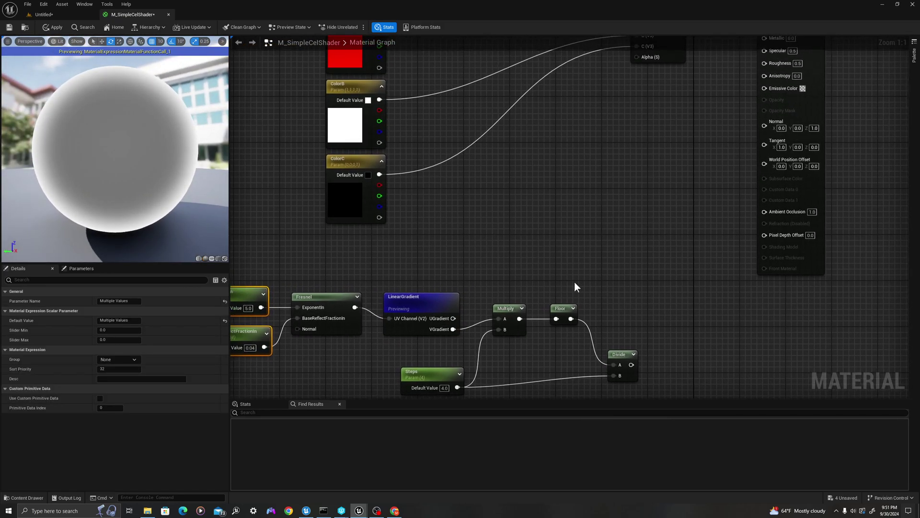
{"action": "right_click", "coordinate": [468, 312]}
{"action": "left_click", "coordinate": [497, 332]}
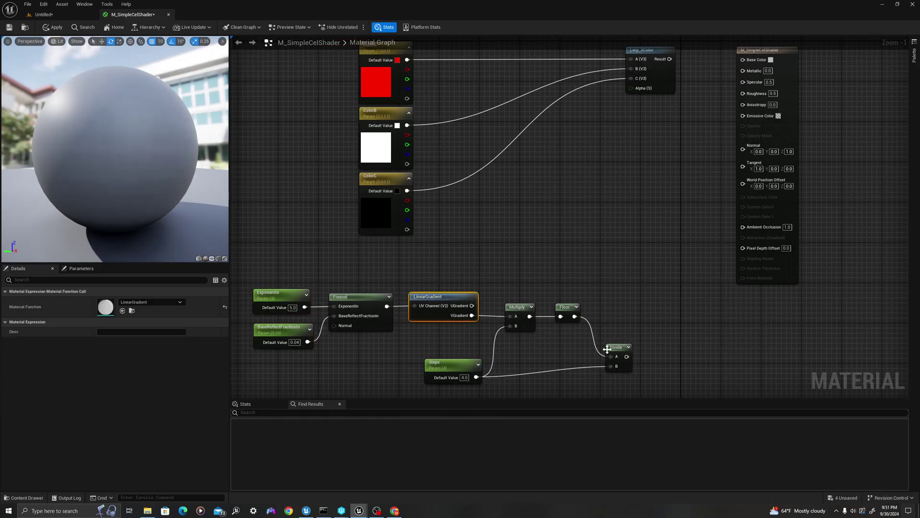
- Connect the Divide output to the Alpha input of Lerp_3Color and its Result to Base Color, and inspect the sphere
{"action": "left_click_drag", "start_coordinate": [626, 357], "coordinate": [632, 88]}
{"action": "right_click_drag", "start_coordinate": [660, 113], "coordinate": [626, 137]}
{"action": "left_click_drag", "start_coordinate": [634, 83], "coordinate": [712, 83]}
{"action": "left_click_drag", "start_coordinate": [128, 181], "coordinate": [153, 187]}
{"action": "right_click_drag", "start_coordinate": [153, 187], "coordinate": [136, 183]}
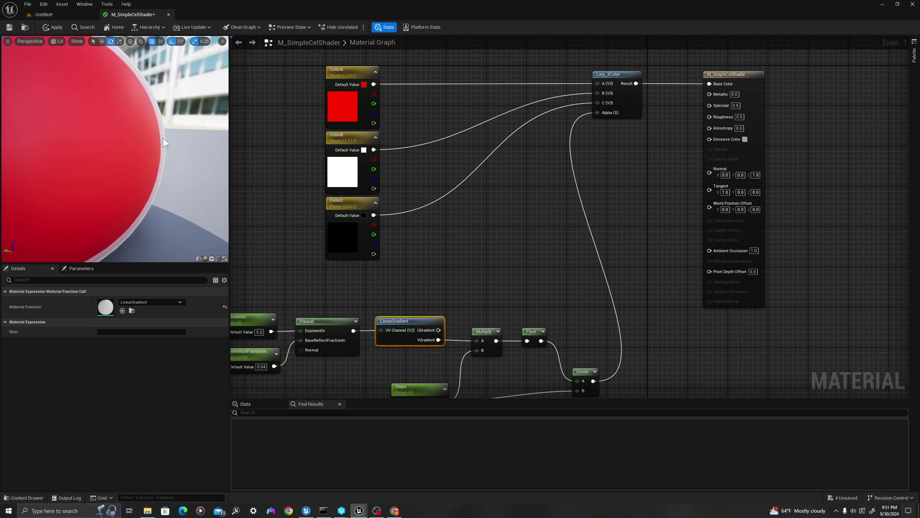
{"action": "scroll", "coordinate": [176, 132], "scroll_direction": "down", "scroll_amount": 5}
{"action": "middle_click_drag", "start_coordinate": [175, 134], "coordinate": [171, 134]}
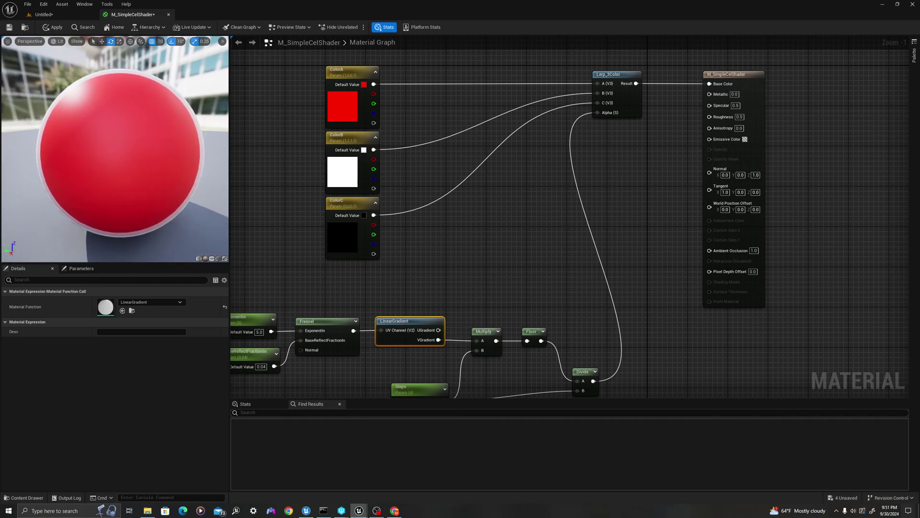
{"action": "scroll", "coordinate": [581, 177], "scroll_direction": "down", "scroll_amount": 2}
- Add a CheapContrast node below the Divide node with its In input fed by the VGradient output of LinearGradient
{"action": "right_click_drag", "start_coordinate": [596, 283], "coordinate": [584, 223]}
{"action": "scroll", "coordinate": [519, 270], "scroll_direction": "up", "scroll_amount": 2}
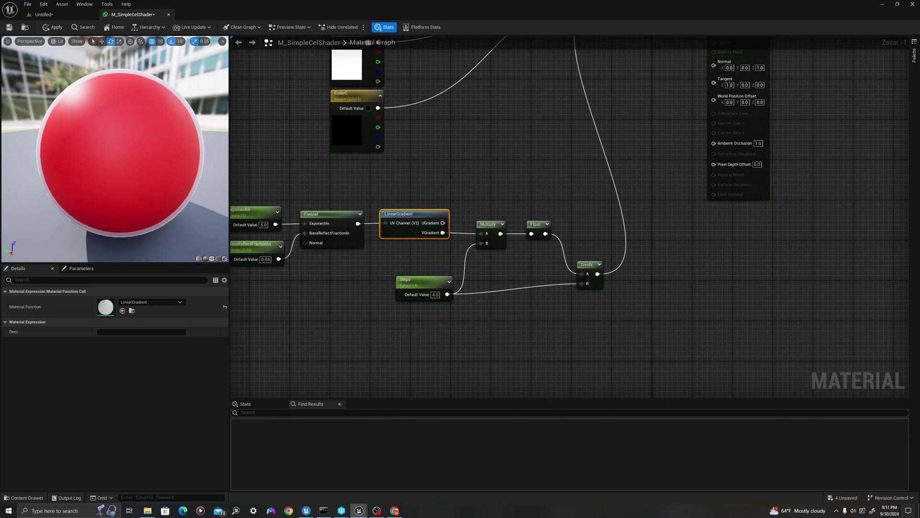
{"action": "scroll", "coordinate": [493, 307], "scroll_direction": "up", "scroll_amount": 1}
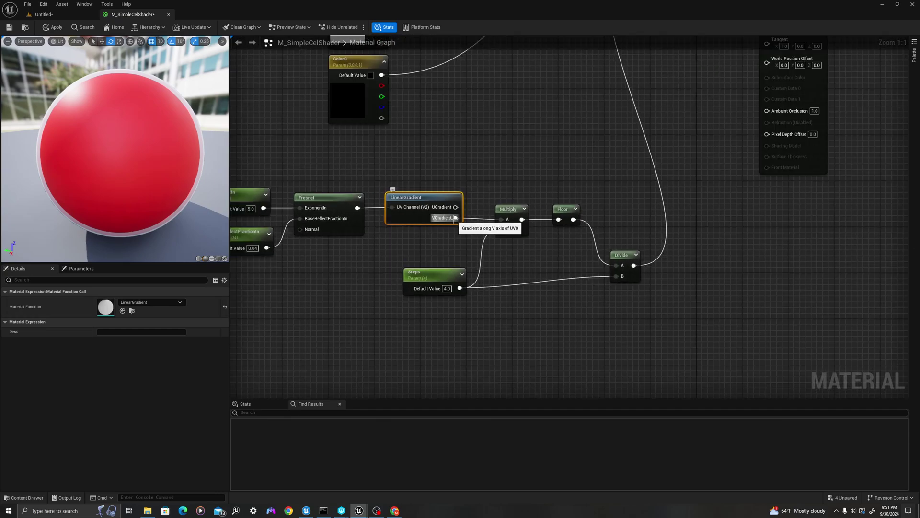
{"action": "left_click_drag", "start_coordinate": [454, 221], "coordinate": [530, 341]}
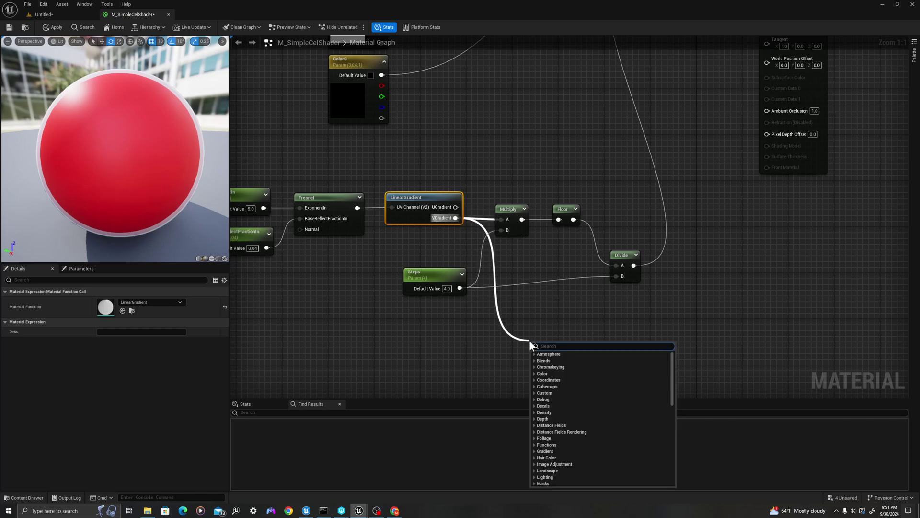
{"action": "type", "text": "cheap con"}
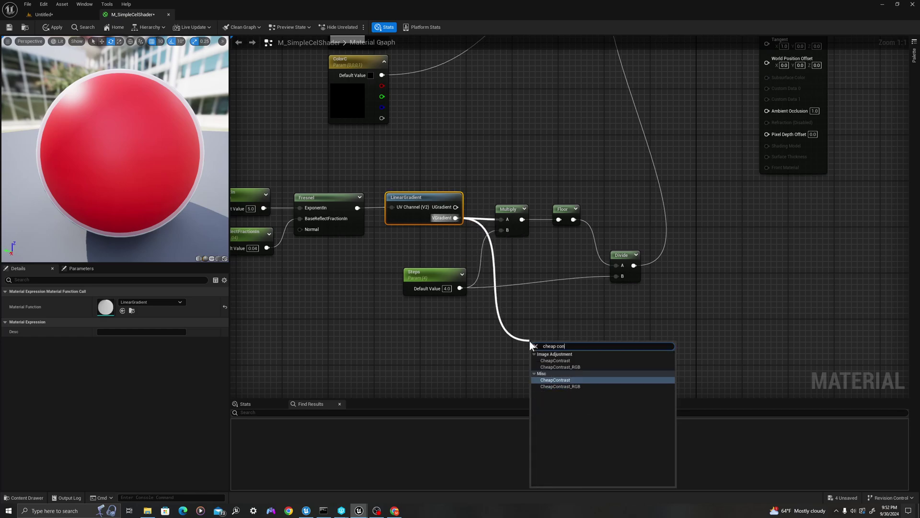
{"action": "key", "text": "Return"}
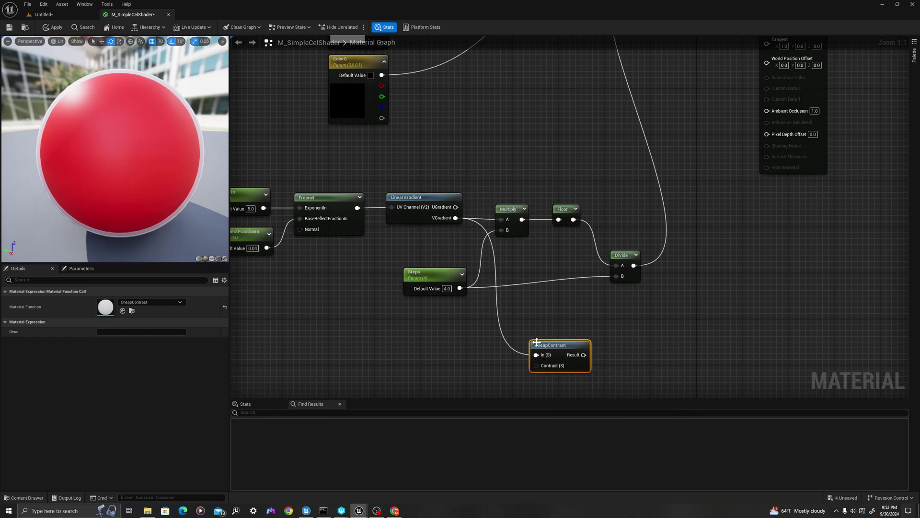
- Add a scalar parameter named Contrast beside the CheapContrast node
{"action": "right_click_drag", "start_coordinate": [530, 335], "coordinate": [519, 258]}
{"action": "left_click", "coordinate": [432, 219]}
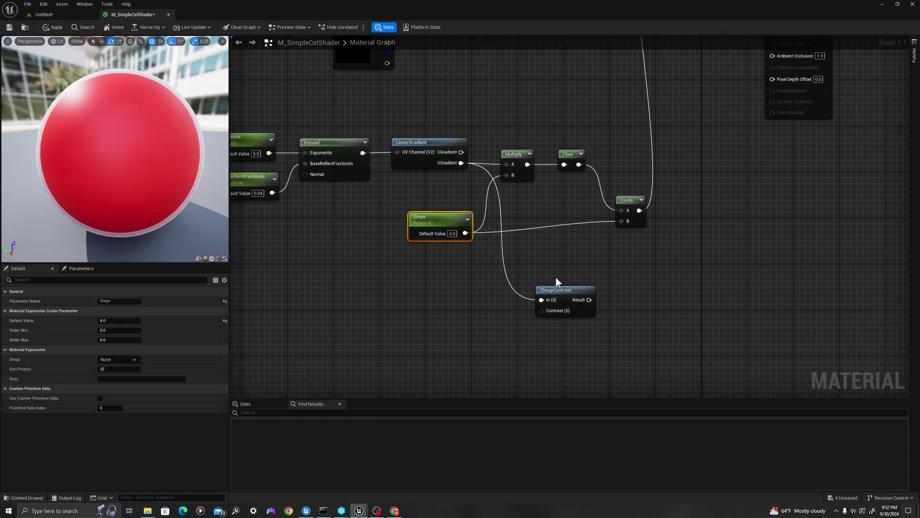
{"action": "left_click", "coordinate": [424, 300]}
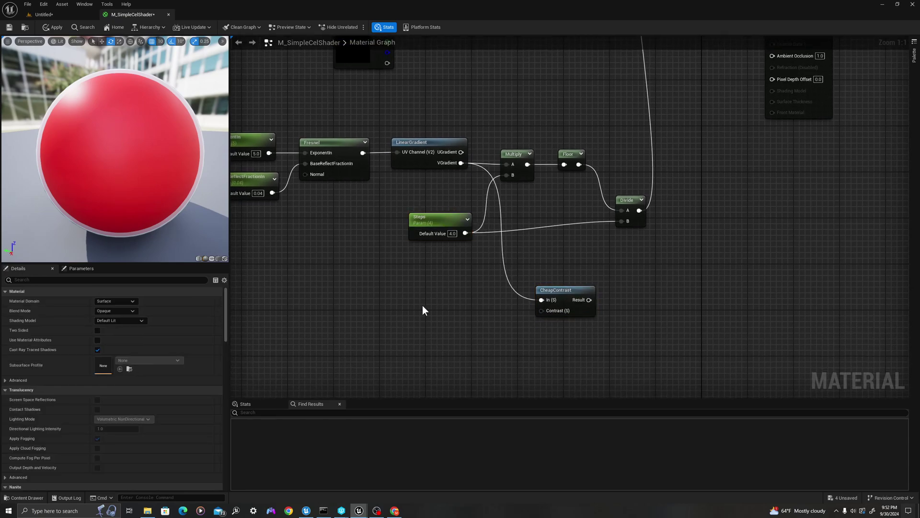
{"action": "left_click", "coordinate": [424, 309]}
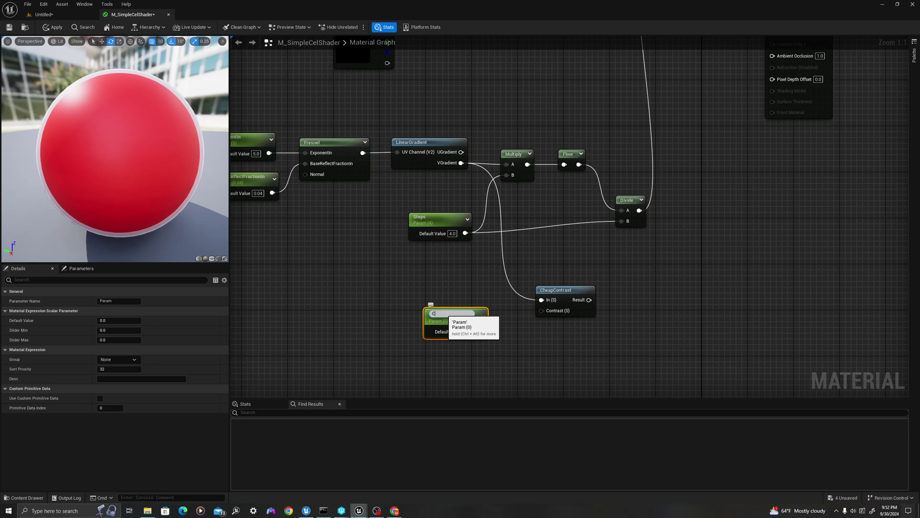
{"action": "type", "text": "Contrast"}
{"action": "key", "text": "Return"}
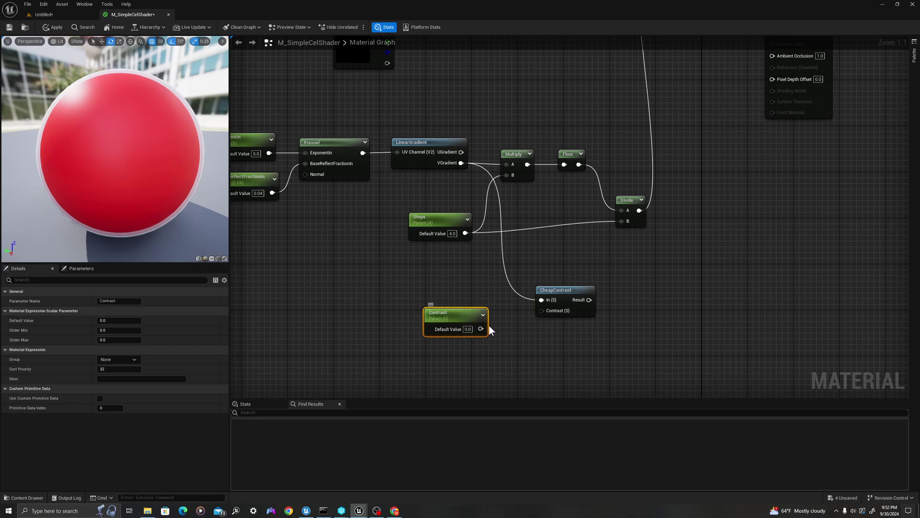
- Set the Contrast parameter's default value to 1 and connect it to the Contrast input of CheapContrast
{"action": "type", "text": "1"}
{"action": "key", "text": "Return"}
{"action": "left_click_drag", "start_coordinate": [480, 328], "coordinate": [545, 311]}
- Add a Floor node fed by the Result output of CheapContrast and place it beside that node
{"action": "right_click_drag", "start_coordinate": [602, 265], "coordinate": [560, 257]}
{"action": "left_click_drag", "start_coordinate": [530, 304], "coordinate": [562, 307]}
{"action": "type", "text": "floor"}
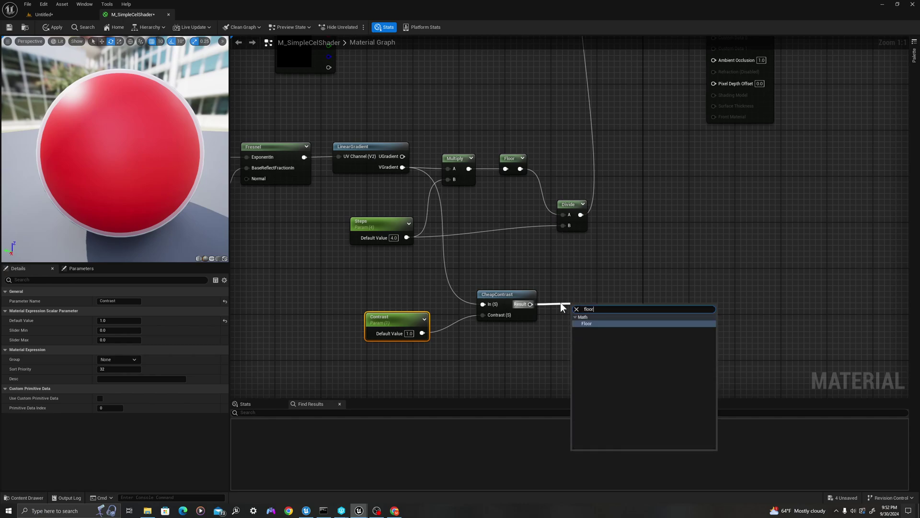
{"action": "key", "text": "Return"}
{"action": "left_click_drag", "start_coordinate": [574, 304], "coordinate": [566, 292]}
- Preview the CheapContrast node on the sphere, followed by the Floor node it feeds, to examine the rim
{"action": "right_click", "coordinate": [519, 304]}
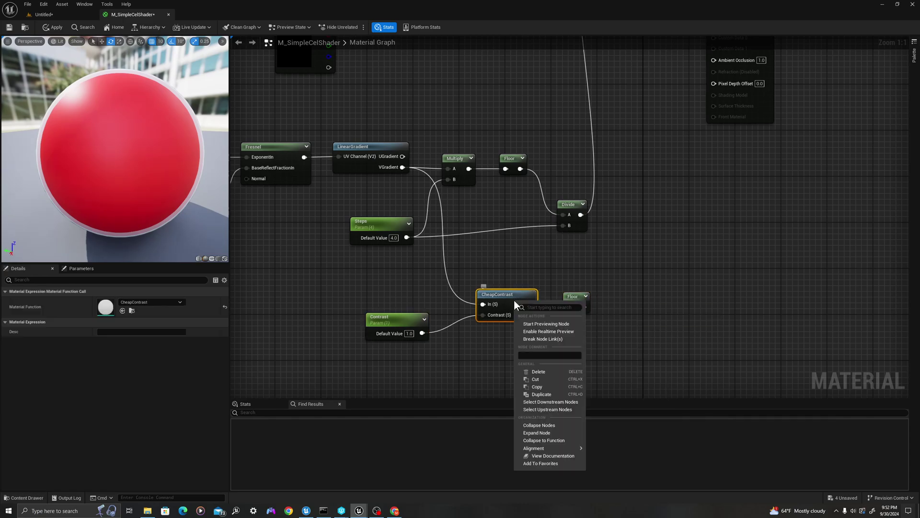
{"action": "left_click", "coordinate": [525, 323]}
{"action": "left_click_drag", "start_coordinate": [200, 184], "coordinate": [182, 180]}
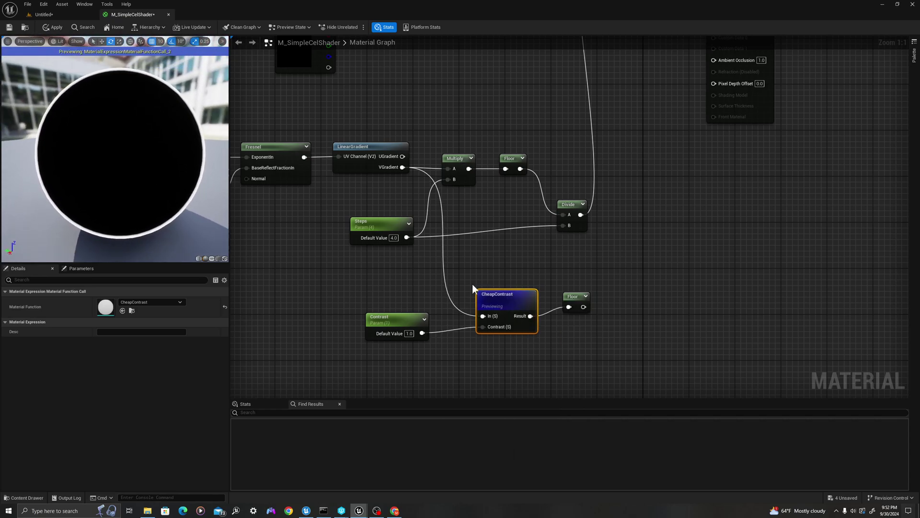
{"action": "right_click", "coordinate": [580, 298]}
{"action": "left_click", "coordinate": [596, 318]}
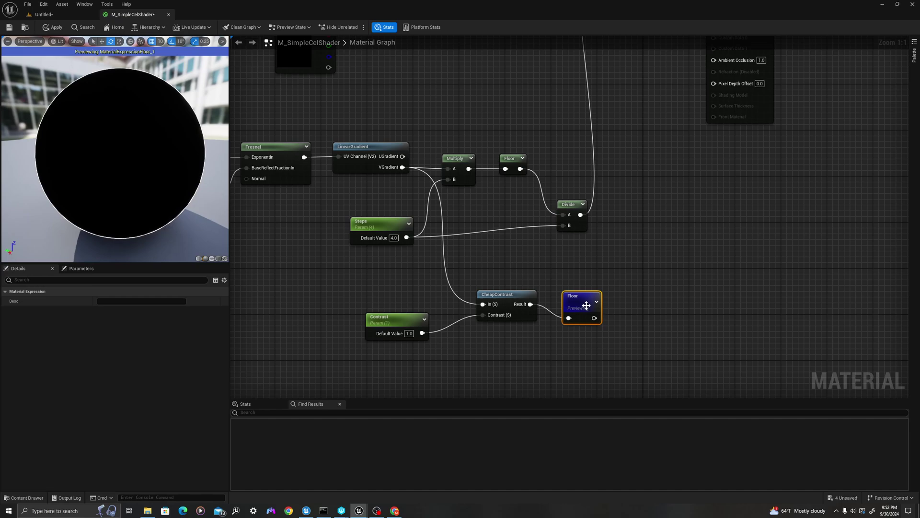
- Move the material output node farther from Lerp_3Color and shift the Contrast, CheapContrast and Floor nodes slightly lower
{"action": "scroll", "coordinate": [588, 337], "scroll_direction": "down", "scroll_amount": 2}
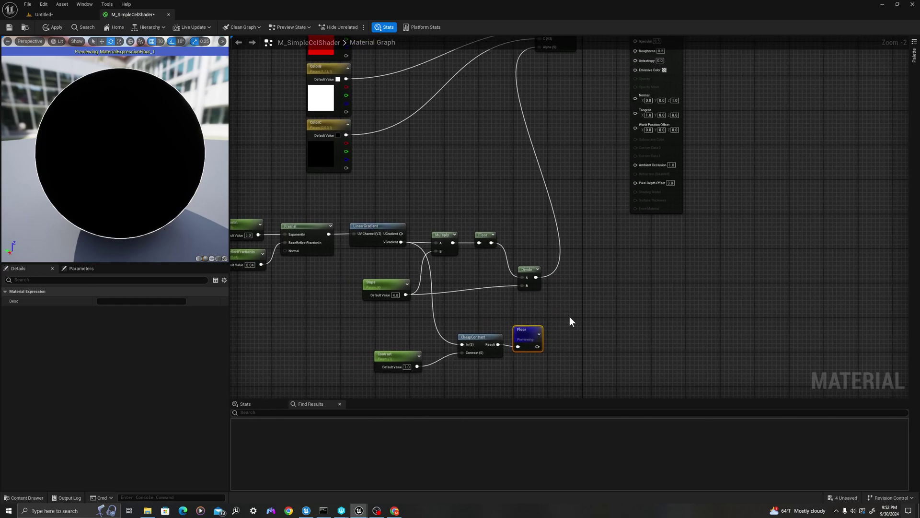
{"action": "scroll", "coordinate": [569, 319], "scroll_direction": "down", "scroll_amount": 1}
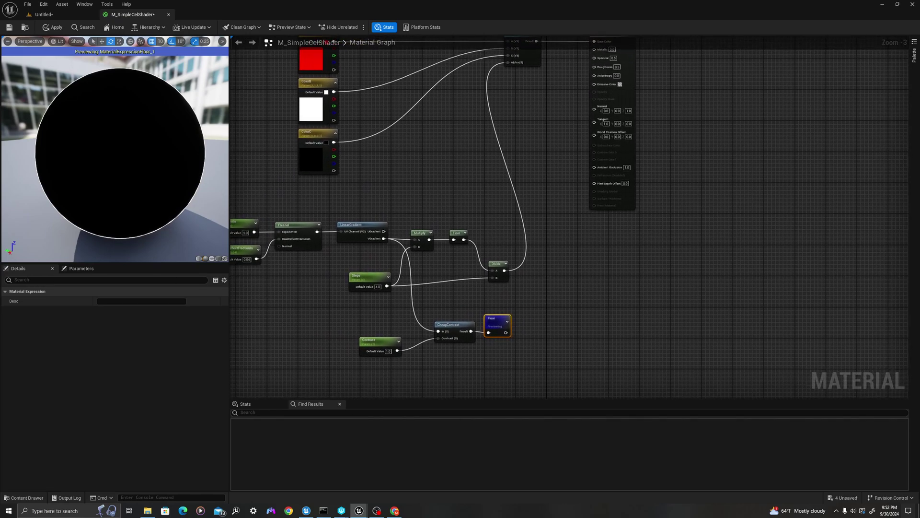
{"action": "right_click_drag", "start_coordinate": [575, 211], "coordinate": [520, 237]}
{"action": "left_click_drag", "start_coordinate": [571, 179], "coordinate": [648, 182]}
{"action": "left_click_drag", "start_coordinate": [479, 329], "coordinate": [337, 373]}
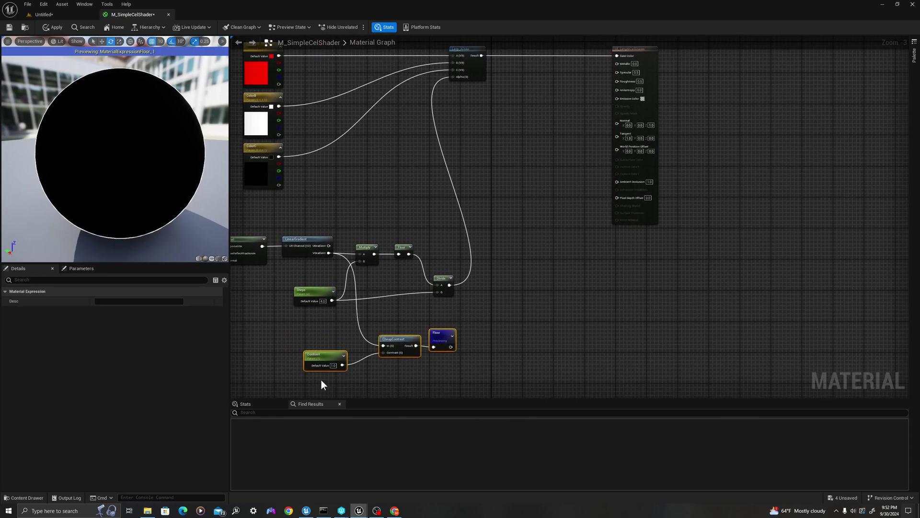
{"action": "left_click_drag", "start_coordinate": [439, 340], "coordinate": [440, 347]}
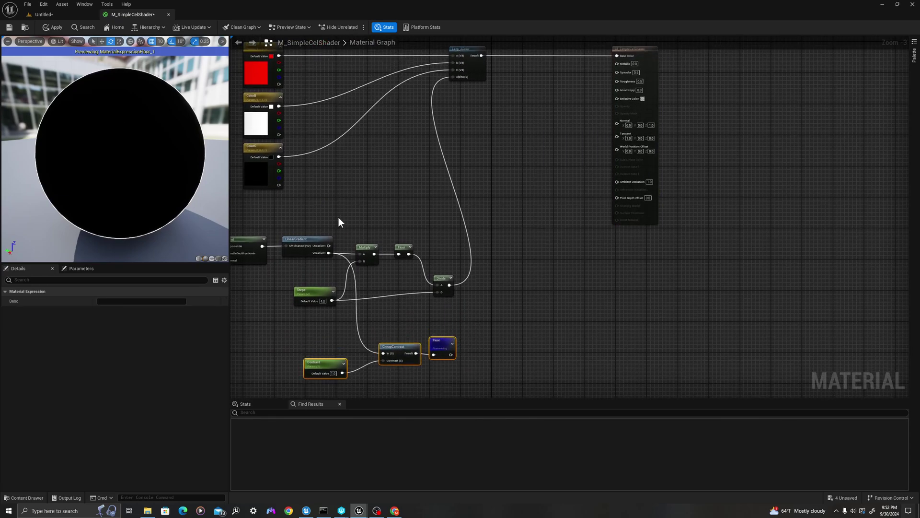
{"action": "right_click_drag", "start_coordinate": [502, 141], "coordinate": [486, 155]}
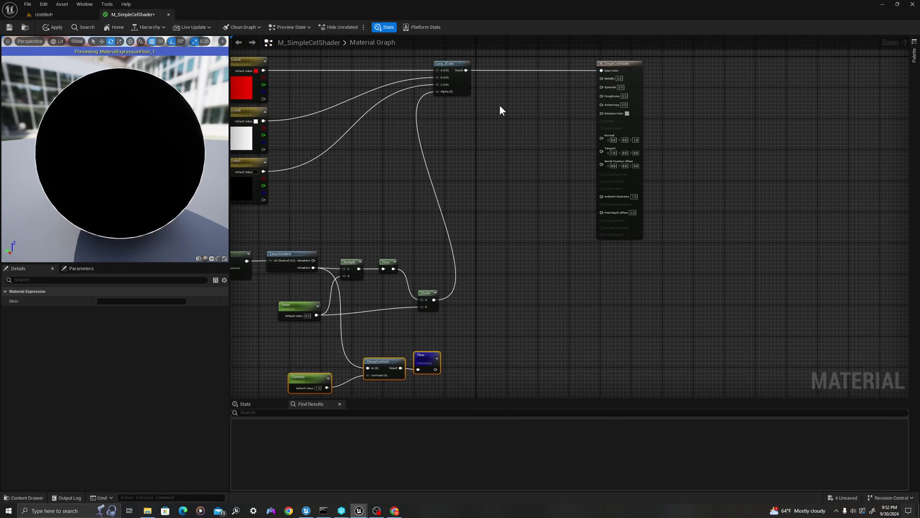
- Add a LinearInterpolate node with its A input fed by the Result of Lerp_3Color
{"action": "left_click", "coordinate": [499, 103]}
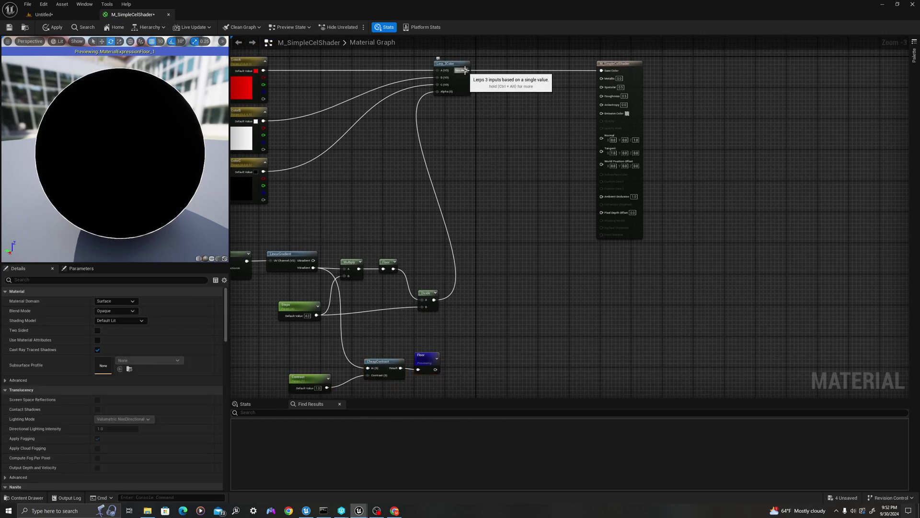
{"action": "left_click_drag", "start_coordinate": [465, 71], "coordinate": [502, 128]}
{"action": "type", "text": "linear"}
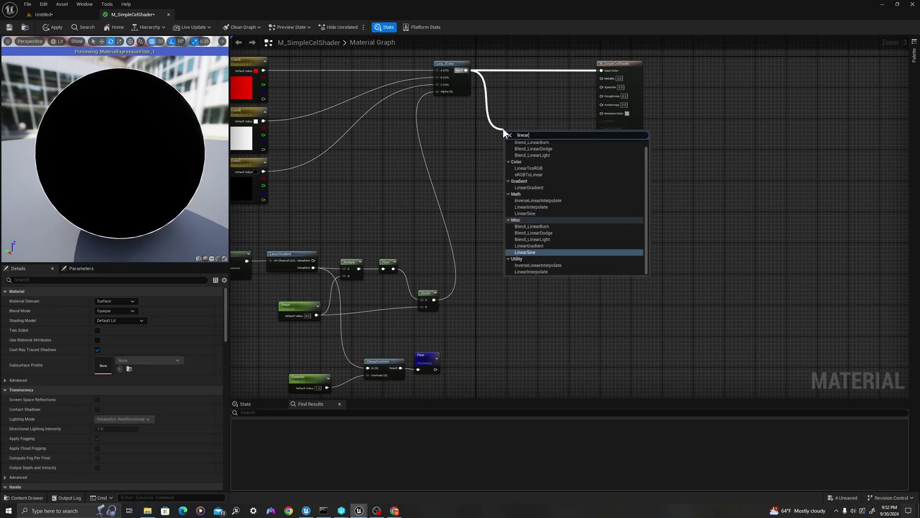
{"action": "type", "text": "inter"}
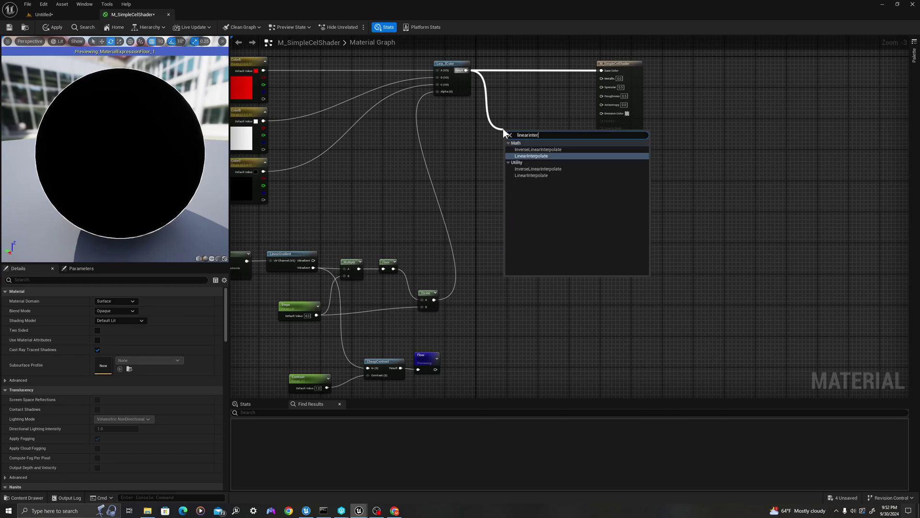
{"action": "key", "text": "Return"}
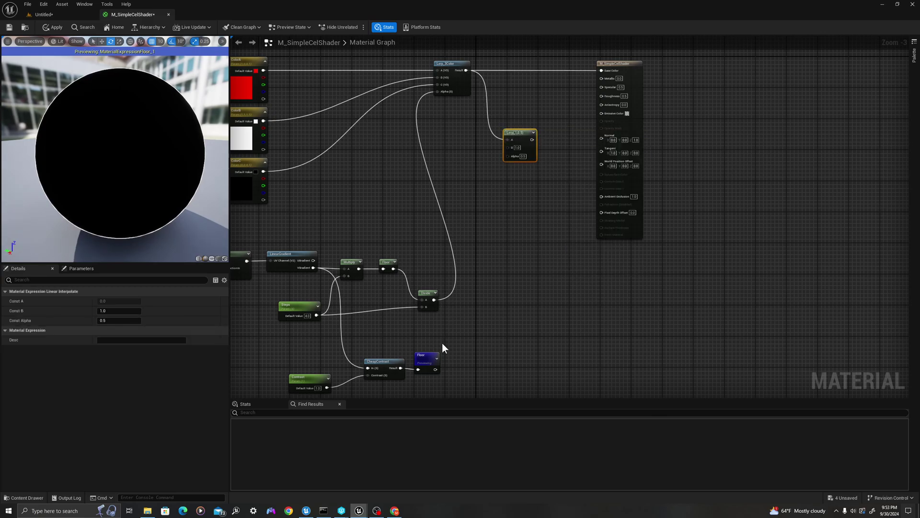
- Duplicate the ColorC parameter near the new Lerp node and connect the copy to the Lerp's B input
{"action": "right_click_drag", "start_coordinate": [465, 203], "coordinate": [517, 220]}
{"action": "left_click", "coordinate": [292, 210]}
{"action": "scroll", "coordinate": [518, 206], "scroll_direction": "up", "scroll_amount": 3}
{"action": "key", "text": "ctrl+c"}
{"action": "key", "text": "ctrl+v"}
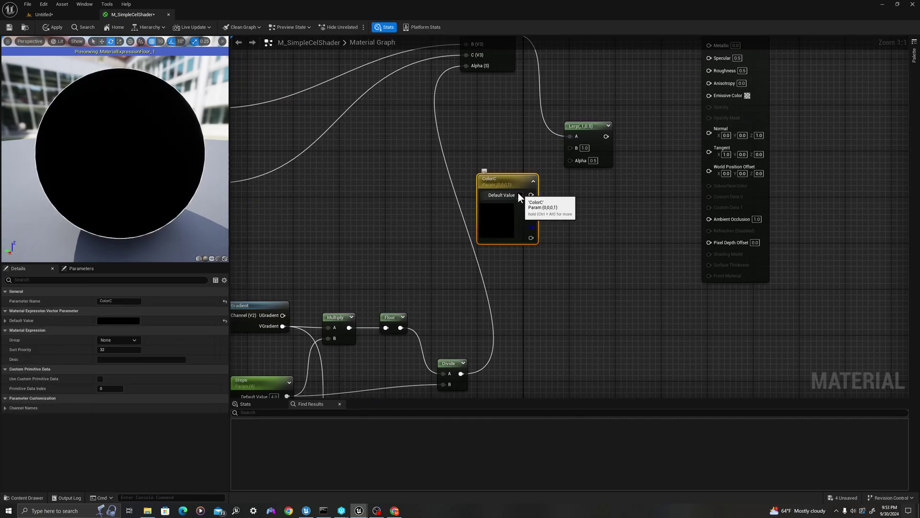
{"action": "left_click_drag", "start_coordinate": [503, 189], "coordinate": [620, 142]}
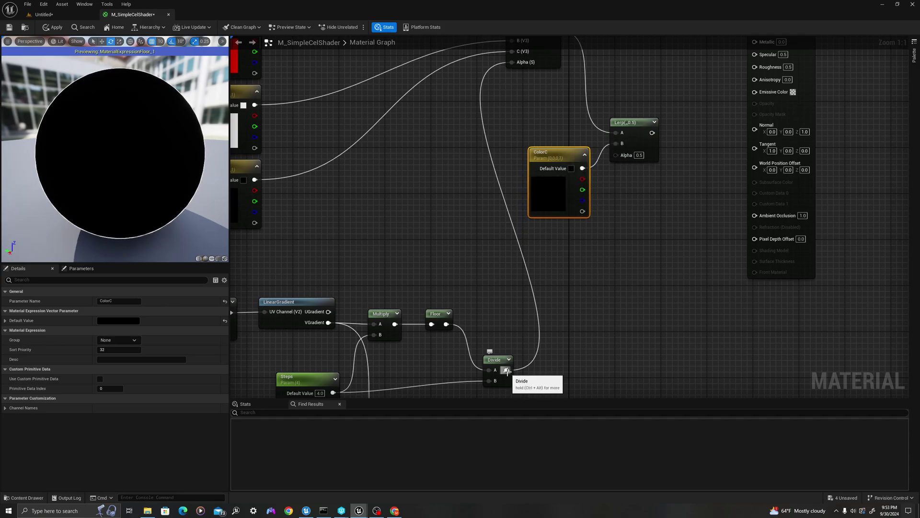
- Stop previewing the Floor node after CheapContrast and connect its output to the Lerp's Alpha input
{"action": "scroll", "coordinate": [509, 304], "scroll_direction": "down", "scroll_amount": 3}
{"action": "scroll", "coordinate": [525, 330], "scroll_direction": "up", "scroll_amount": 2}
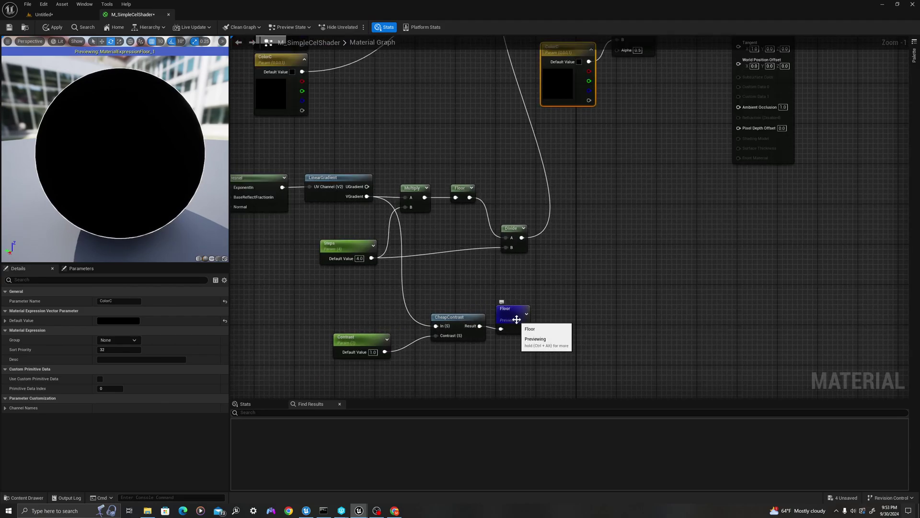
{"action": "right_click", "coordinate": [517, 319]}
{"action": "left_click", "coordinate": [527, 342]}
{"action": "right_click_drag", "start_coordinate": [565, 300], "coordinate": [518, 339]}
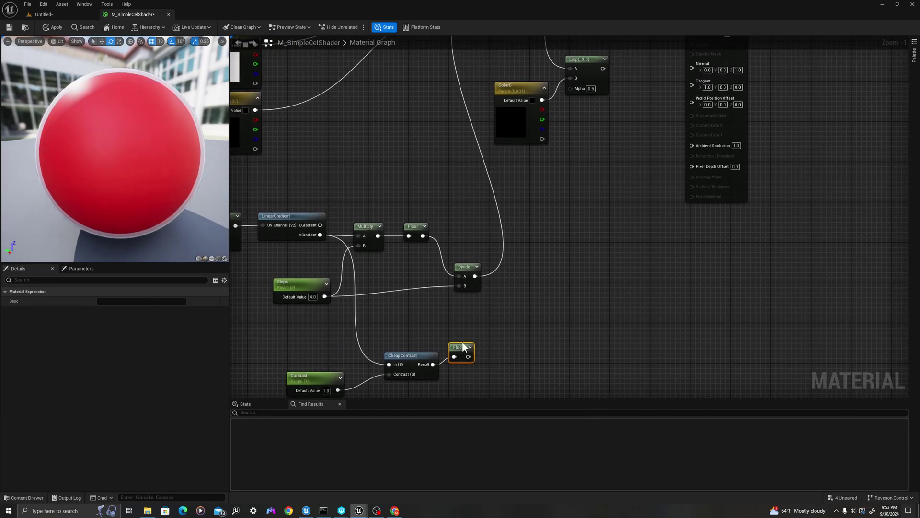
{"action": "left_click_drag", "start_coordinate": [462, 342], "coordinate": [478, 361]}
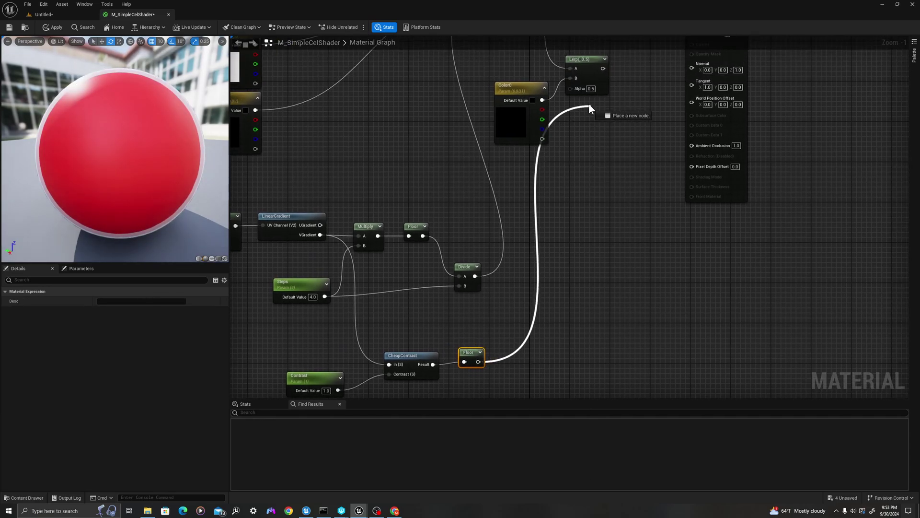
{"action": "left_click_drag", "start_coordinate": [588, 104], "coordinate": [578, 91]}
- Arrange the Lerp node and the ColorC copy neatly between Lerp_3Color and the material output node
{"action": "right_click_drag", "start_coordinate": [608, 114], "coordinate": [574, 254]}
{"action": "scroll", "coordinate": [574, 254], "scroll_direction": "up", "scroll_amount": 1}
{"action": "left_click_drag", "start_coordinate": [549, 206], "coordinate": [579, 204]}
{"action": "left_click_drag", "start_coordinate": [458, 271], "coordinate": [447, 243]}
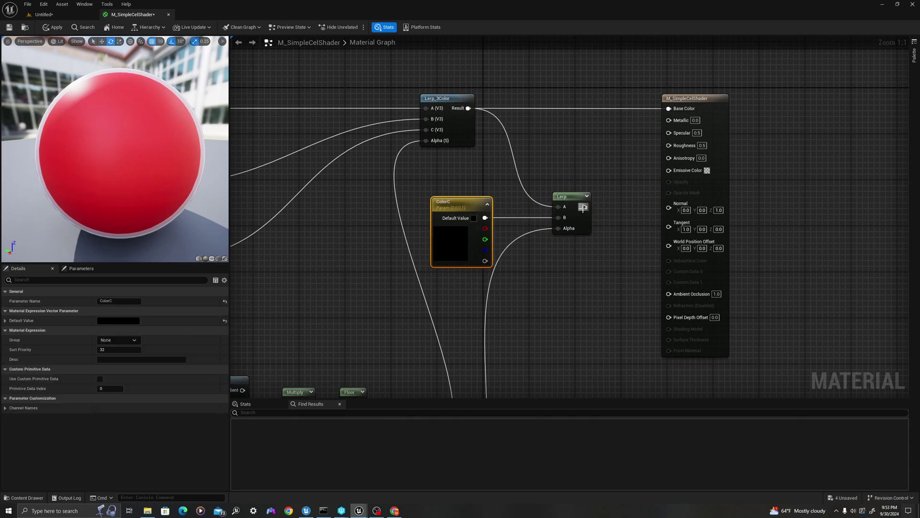
- Connect the Lerp output to Base Color on the material node and inspect the sphere's edge
{"action": "scroll", "coordinate": [177, 210], "scroll_direction": "up", "scroll_amount": 1}
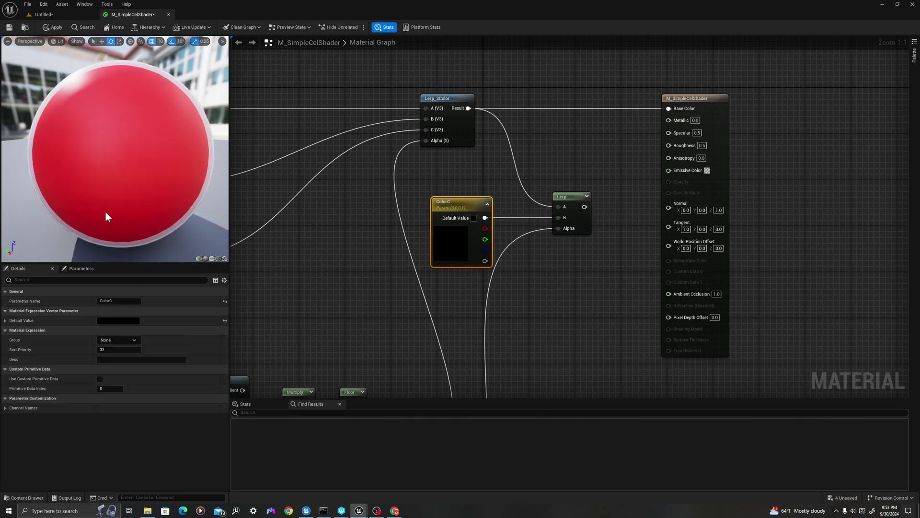
{"action": "left_click_drag", "start_coordinate": [584, 206], "coordinate": [673, 110]}
{"action": "left_click_drag", "start_coordinate": [22, 222], "coordinate": [71, 211]}
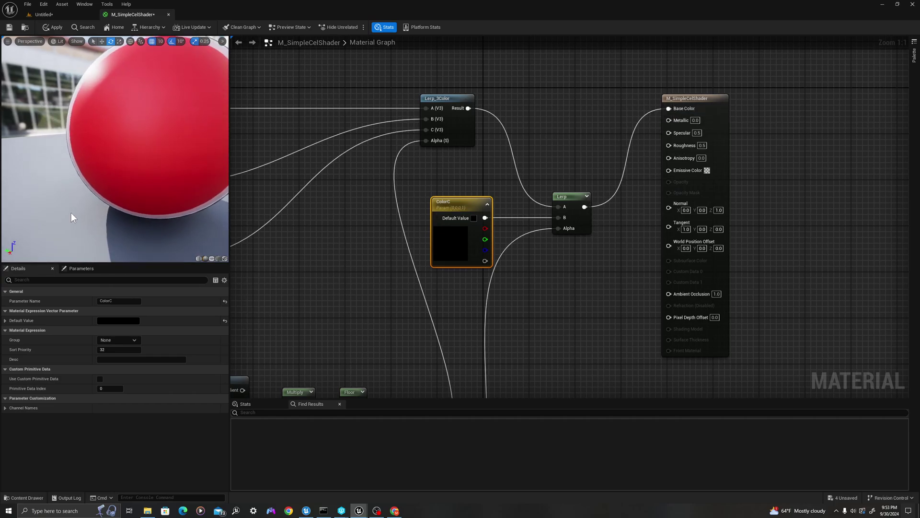
{"action": "scroll", "coordinate": [83, 191], "scroll_direction": "up", "scroll_amount": 3}
- Set the default value of the ExponentIn parameter feeding the Fresnel node to 0.75
{"action": "scroll", "coordinate": [474, 134], "scroll_direction": "down", "scroll_amount": 3}
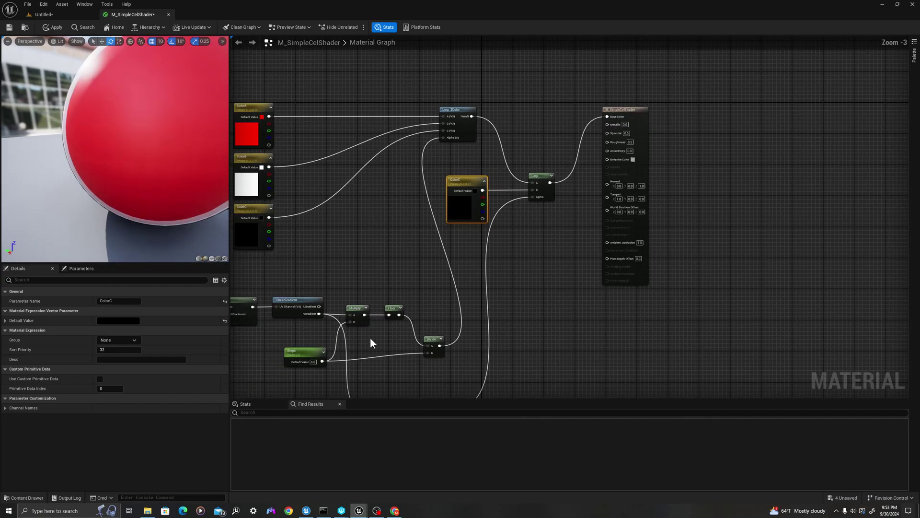
{"action": "right_click_drag", "start_coordinate": [370, 340], "coordinate": [446, 262]}
{"action": "scroll", "coordinate": [384, 357], "scroll_direction": "up", "scroll_amount": 3}
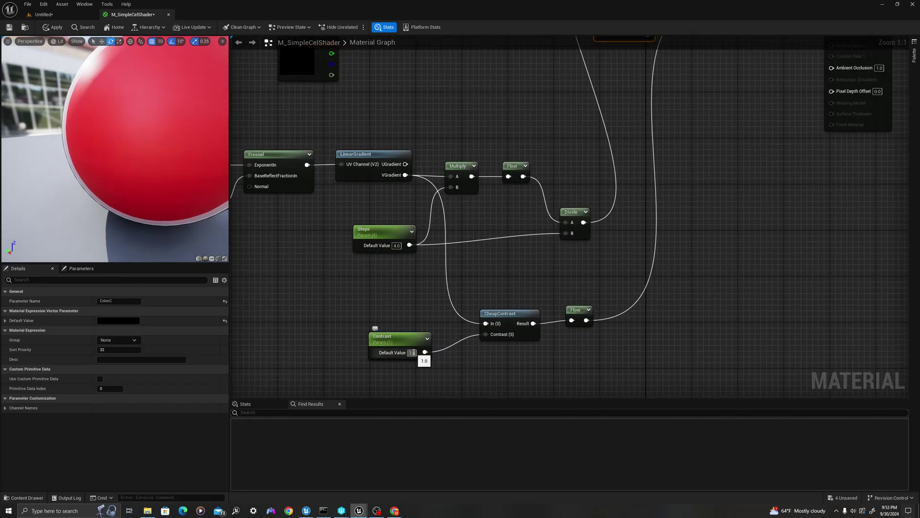
{"action": "scroll", "coordinate": [722, 230], "scroll_direction": "down", "scroll_amount": 2}
{"action": "right_click_drag", "start_coordinate": [327, 179], "coordinate": [378, 197]}
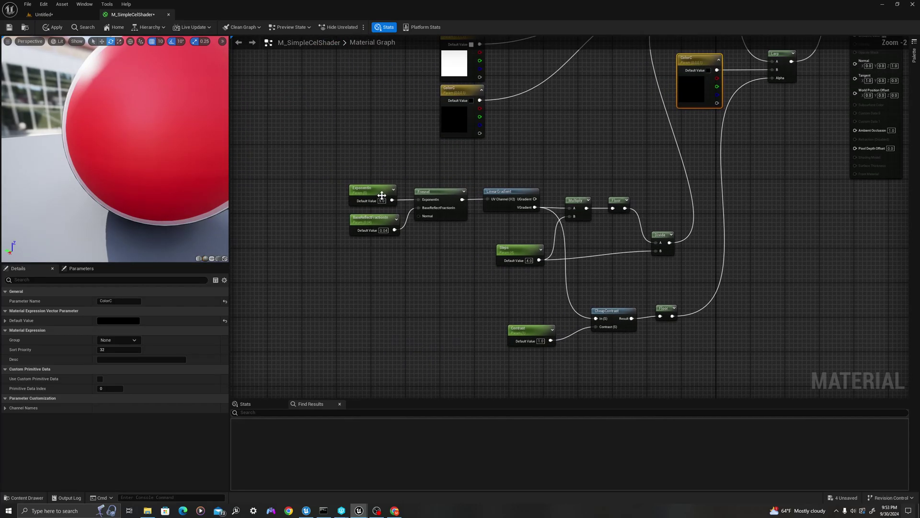
{"action": "scroll", "coordinate": [378, 197], "scroll_direction": "up", "scroll_amount": 2}
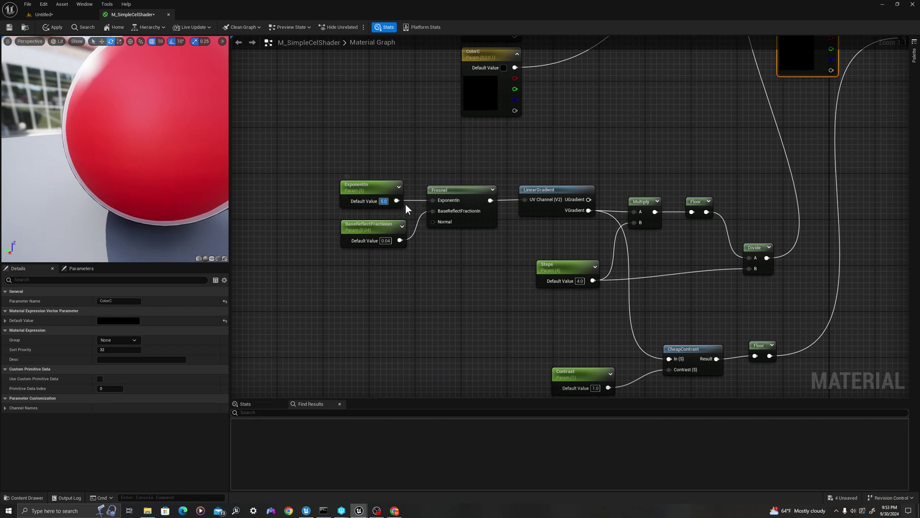
{"action": "key", "text": "Return"}
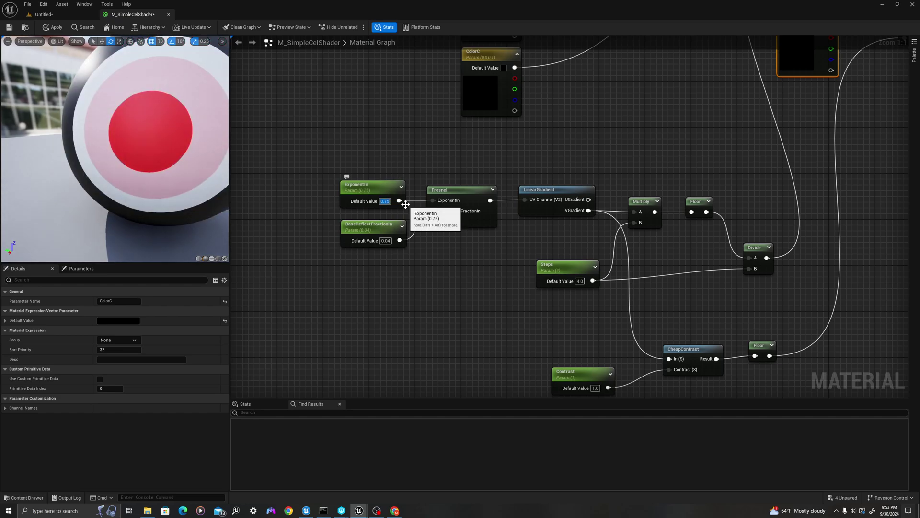
- Set the default value of the BaseReflectFractionIn parameter to 0.2
{"action": "left_click", "coordinate": [384, 241]}
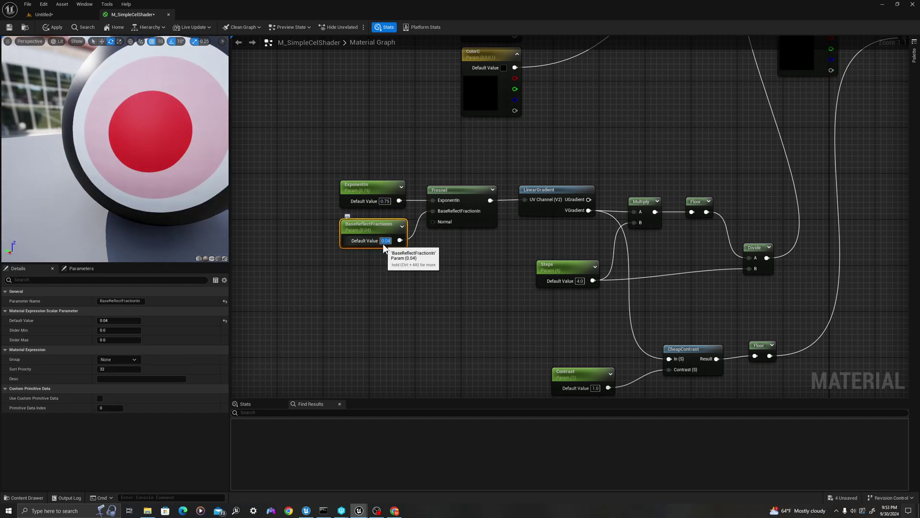
{"action": "type", "text": ".2"}
{"action": "key", "text": "Return"}
- Set the default value of the Steps parameter to 2
{"action": "scroll", "coordinate": [350, 275], "scroll_direction": "down", "scroll_amount": 2}
{"action": "right_click_drag", "start_coordinate": [579, 190], "coordinate": [482, 203]}
{"action": "scroll", "coordinate": [422, 293], "scroll_direction": "up", "scroll_amount": 2}
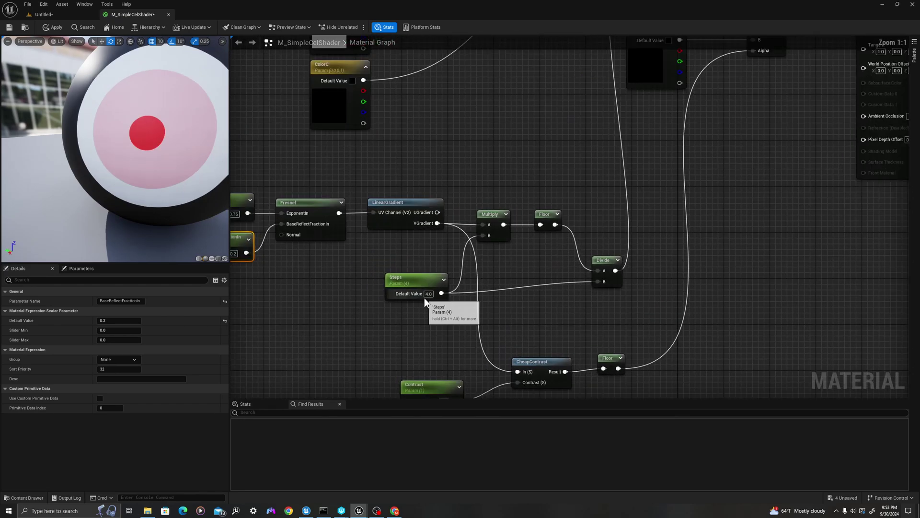
{"action": "type", "text": "2"}
{"action": "key", "text": "Return"}
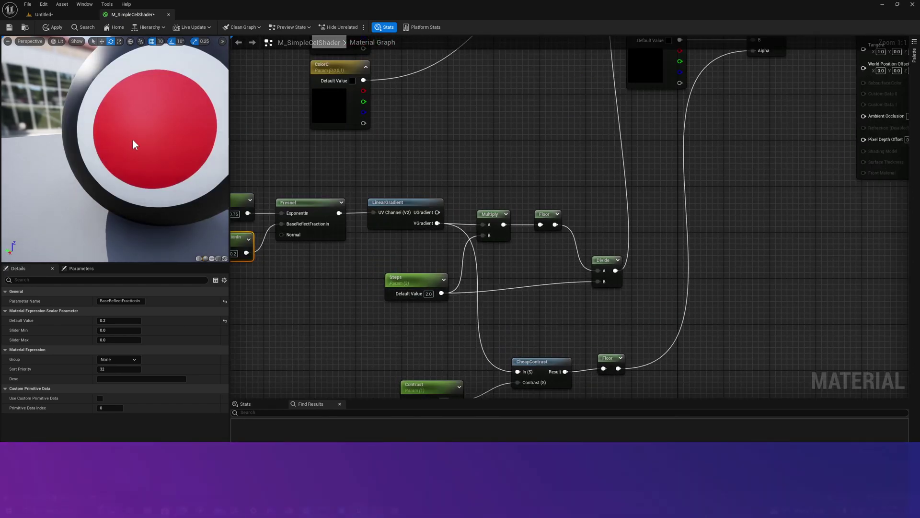
- Review the Steps parameter and the color parameters that feed Lerp_3Color
{"action": "scroll", "coordinate": [456, 185], "scroll_direction": "down", "scroll_amount": 1}
{"action": "scroll", "coordinate": [496, 306], "scroll_direction": "up", "scroll_amount": 1}
{"action": "right_click_drag", "start_coordinate": [538, 154], "coordinate": [542, 228]}
{"action": "left_click", "coordinate": [402, 284]}
{"action": "scroll", "coordinate": [404, 283], "scroll_direction": "down", "scroll_amount": 2}
{"action": "right_click_drag", "start_coordinate": [432, 259], "coordinate": [434, 300]}
{"action": "left_click_drag", "start_coordinate": [390, 189], "coordinate": [324, 79]}
{"action": "left_click", "coordinate": [345, 83]}
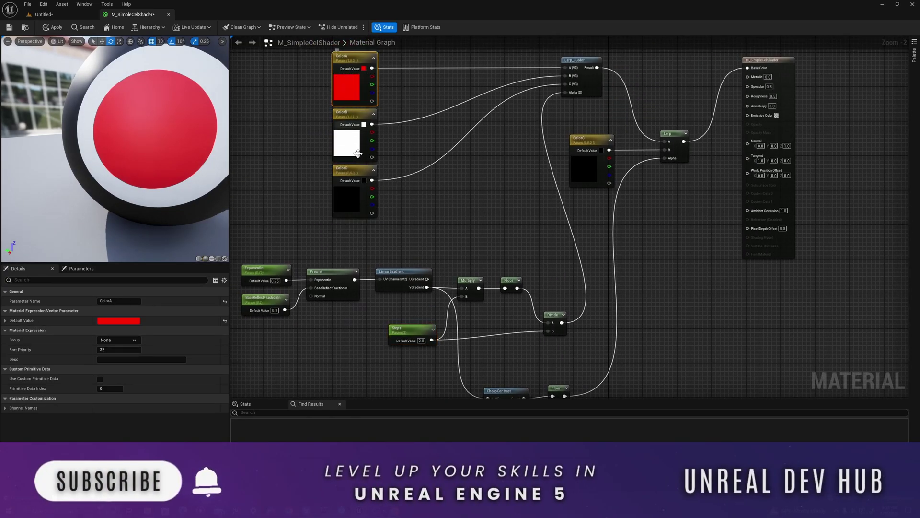
{"action": "left_click", "coordinate": [346, 201]}
- Review the Contrast branch, the Fresnel node with its two parameters, and the final Lerp into the material output
{"action": "right_click_drag", "start_coordinate": [508, 374], "coordinate": [536, 338]}
{"action": "scroll", "coordinate": [473, 360], "scroll_direction": "up", "scroll_amount": 2}
{"action": "right_click_drag", "start_coordinate": [473, 360], "coordinate": [479, 314]}
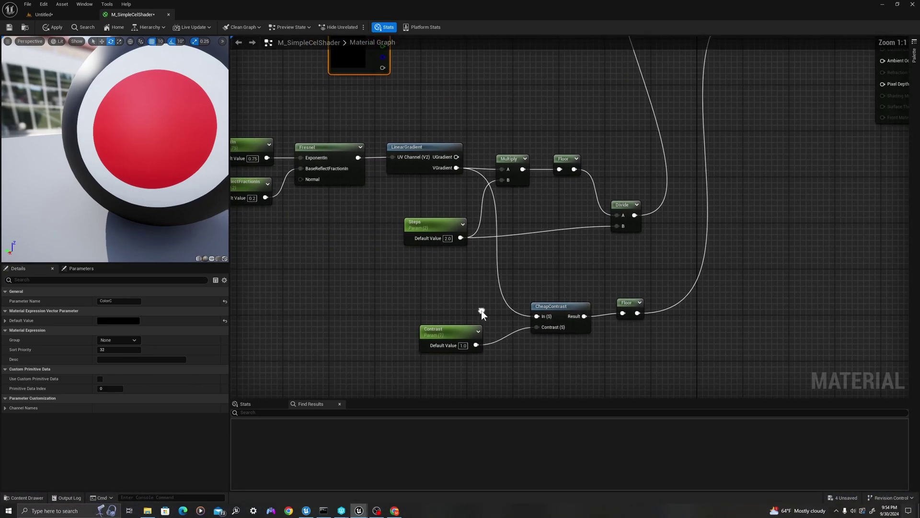
{"action": "left_click", "coordinate": [453, 336]}
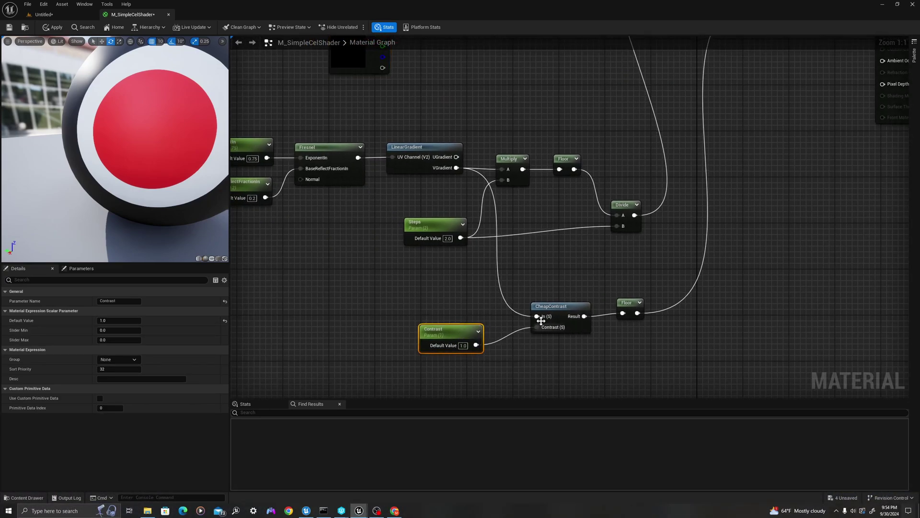
{"action": "right_click_drag", "start_coordinate": [328, 200], "coordinate": [422, 204]}
{"action": "left_click_drag", "start_coordinate": [344, 258], "coordinate": [316, 90]}
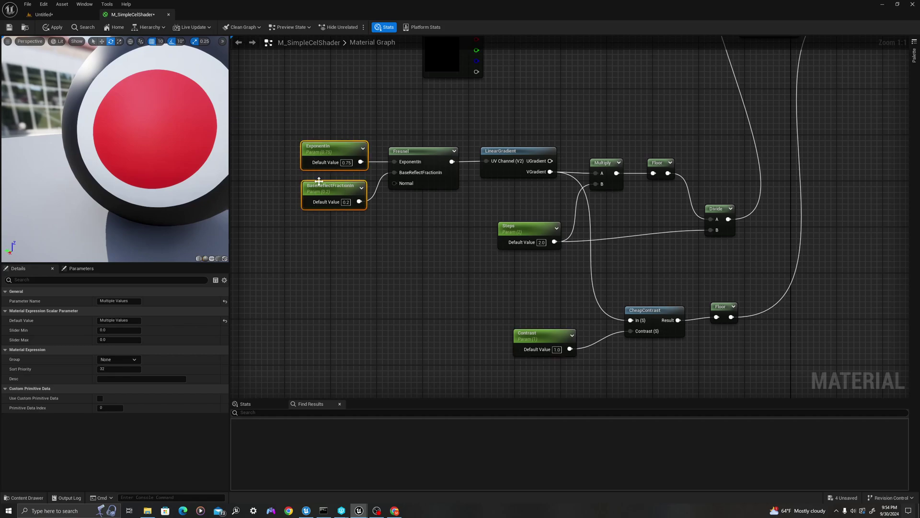
{"action": "left_click_drag", "start_coordinate": [436, 133], "coordinate": [361, 254]}
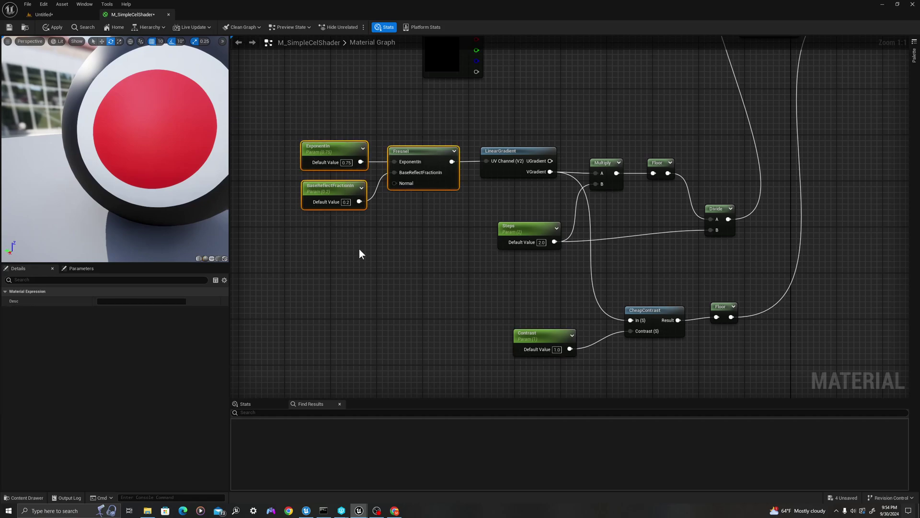
{"action": "scroll", "coordinate": [282, 320], "scroll_direction": "down", "scroll_amount": 4}
{"action": "scroll", "coordinate": [556, 148], "scroll_direction": "up", "scroll_amount": 4}
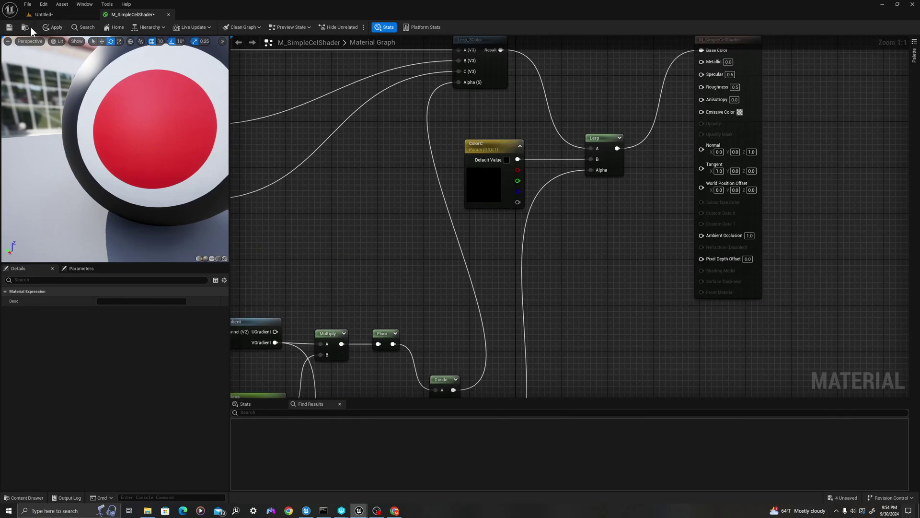
- Save M_SimpleCelShader and view the red and blue shaded mannequins in the level
{"action": "left_click", "coordinate": [9, 27]}
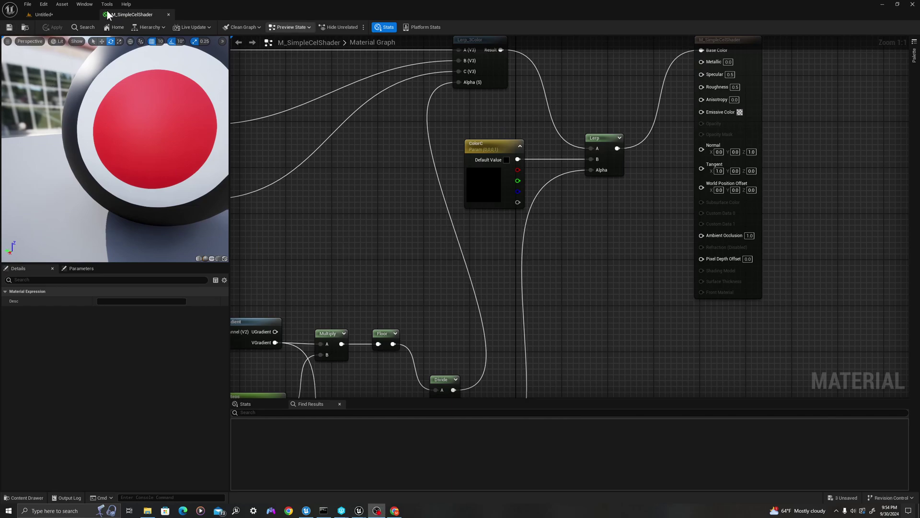
{"action": "left_click", "coordinate": [60, 14]}
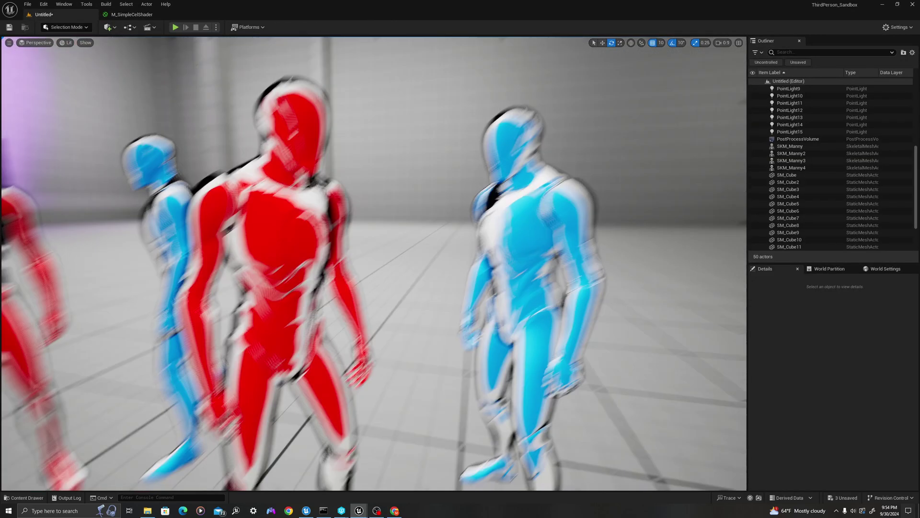
{"action": "right_click_drag", "start_coordinate": [218, 360], "coordinate": [175, 382]}
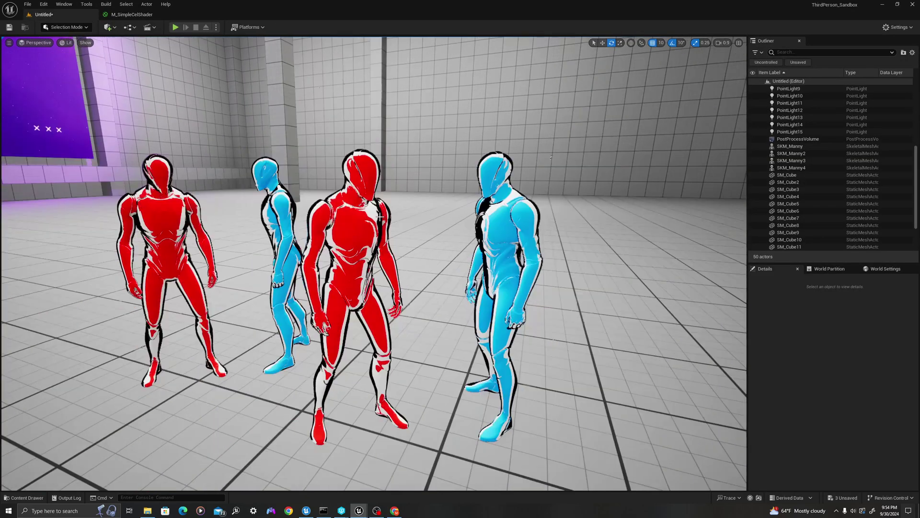
{"action": "left_click", "coordinate": [357, 212]}
{"action": "right_click_drag", "start_coordinate": [322, 232], "coordinate": [319, 239]}
{"action": "key", "text": "s"}
{"action": "mouse_move", "coordinate": [403, 276]}
{"action": "right_mouse_down"}
{"action": "mouse_move", "coordinate": [402, 288]}
{"action": "mouse_move", "coordinate": [403, 276]}
{"action": "right_mouse_up"}
- Search the project content for manny skeletal meshes and place SKM_Manny in front of the existing mannequins in the level
{"action": "key", "text": "ctrl+space"}
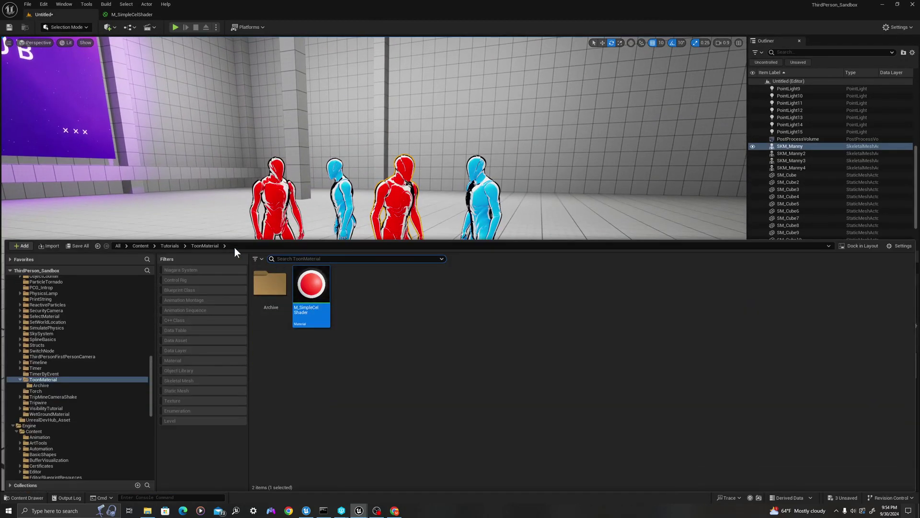
{"action": "left_click", "coordinate": [141, 246]}
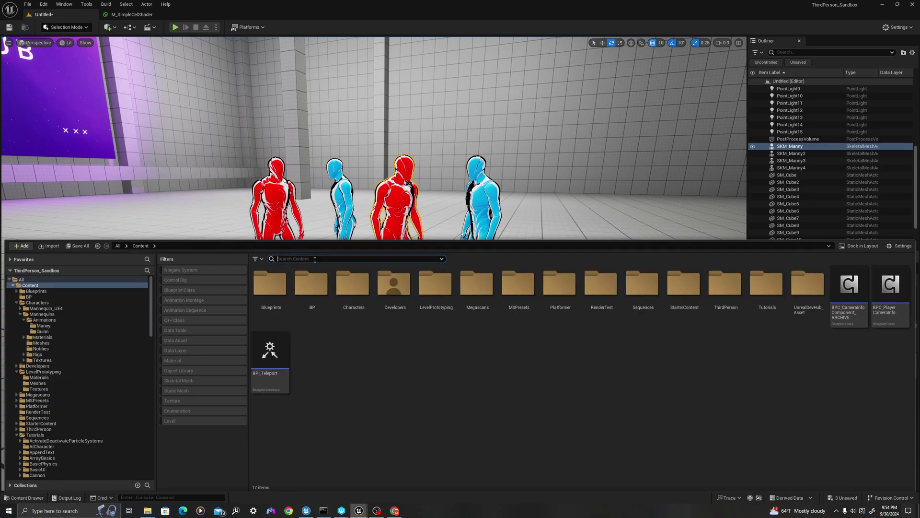
{"action": "left_click", "coordinate": [315, 259]}
{"action": "type", "text": "manny"}
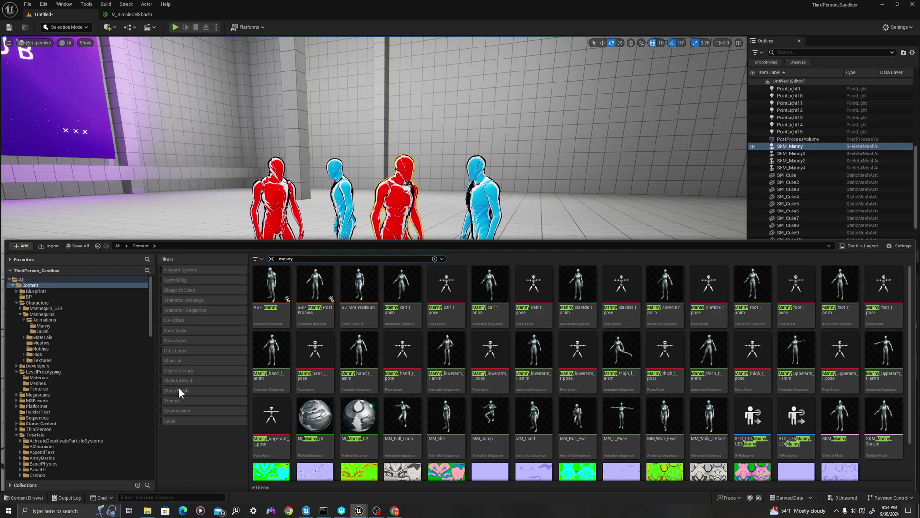
{"action": "left_click", "coordinate": [179, 380]}
{"action": "mouse_move", "coordinate": [268, 320]}
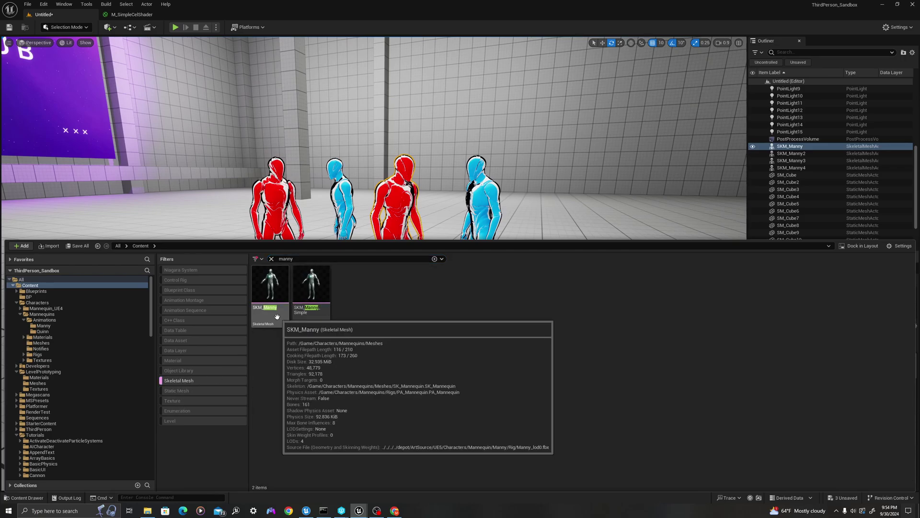
{"action": "left_click_drag", "start_coordinate": [268, 320], "coordinate": [312, 283]}
{"action": "right_click_drag", "start_coordinate": [312, 282], "coordinate": [333, 291]}
{"action": "key", "text": "ctrl+space"}
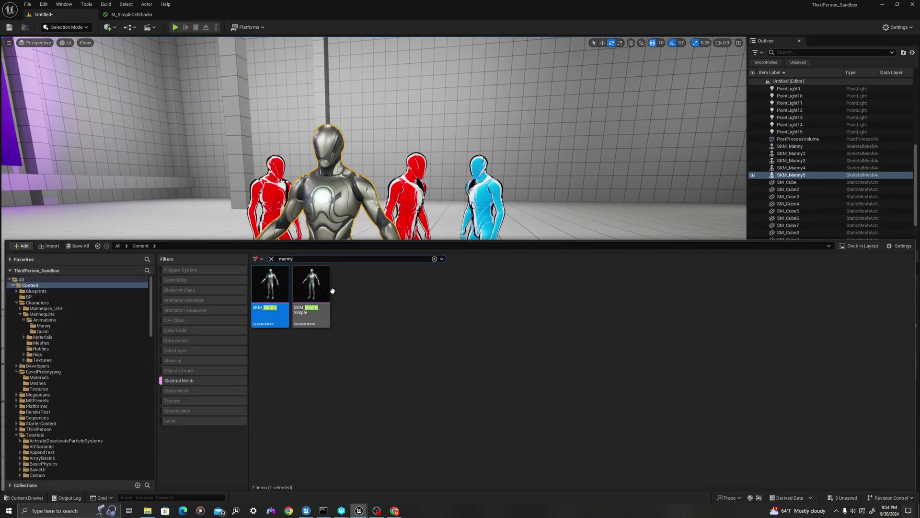
- Create a material instance of M_SimpleCelShader in the ToonMaterial folder and name it M_SimpleCelShader_Purple
{"action": "left_click", "coordinate": [126, 14]}
{"action": "left_click", "coordinate": [25, 28]}
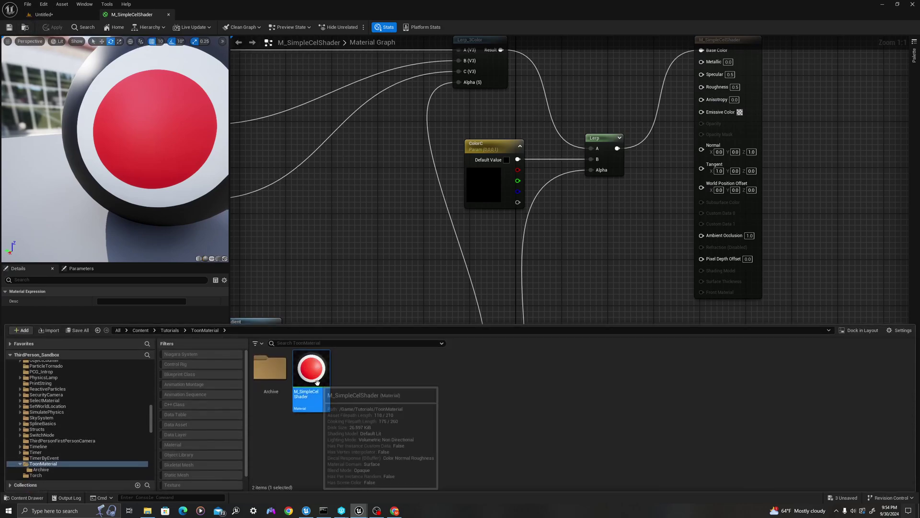
{"action": "right_click", "coordinate": [317, 382]}
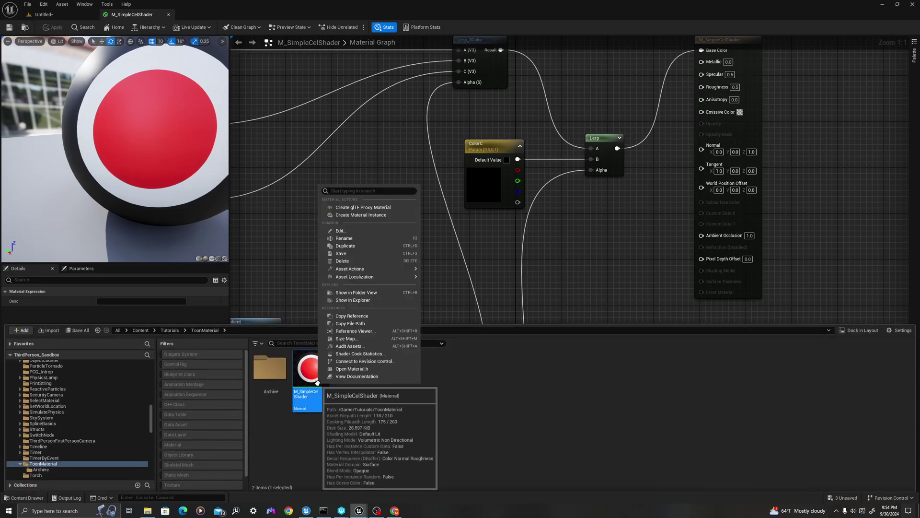
{"action": "left_click", "coordinate": [350, 213]}
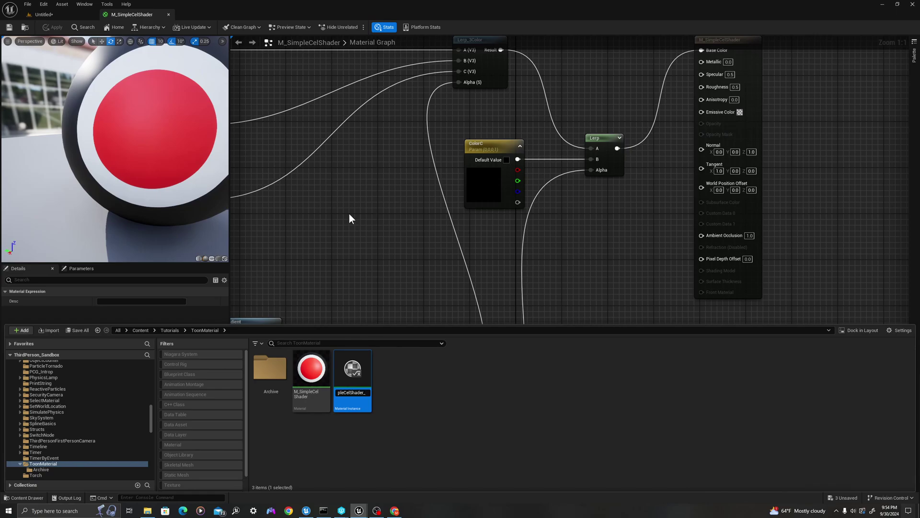
{"action": "type", "text": "Purple"}
{"action": "key", "text": "Return"}
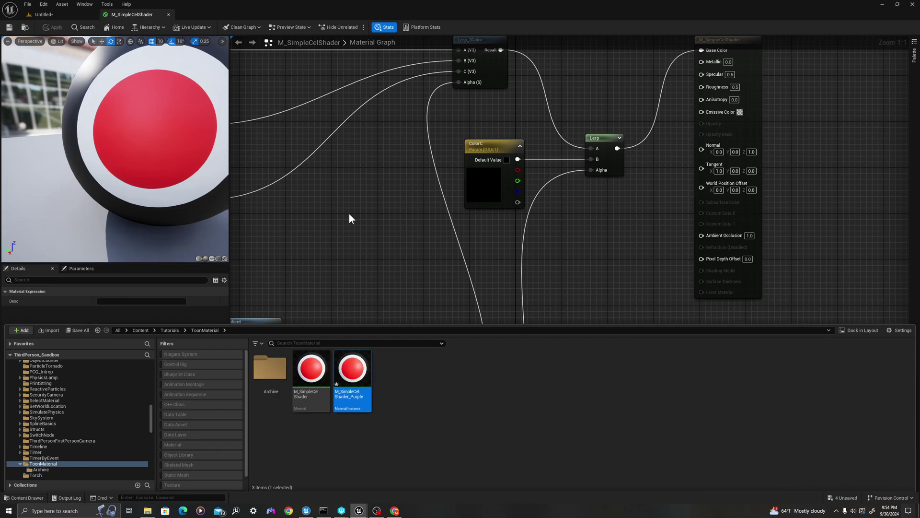
- Open M_SimpleCelShader_Purple and enable overrides for all its scalar and color parameters
{"action": "double_click", "coordinate": [352, 382]}
{"action": "left_click_drag", "start_coordinate": [336, 246], "coordinate": [339, 221]}
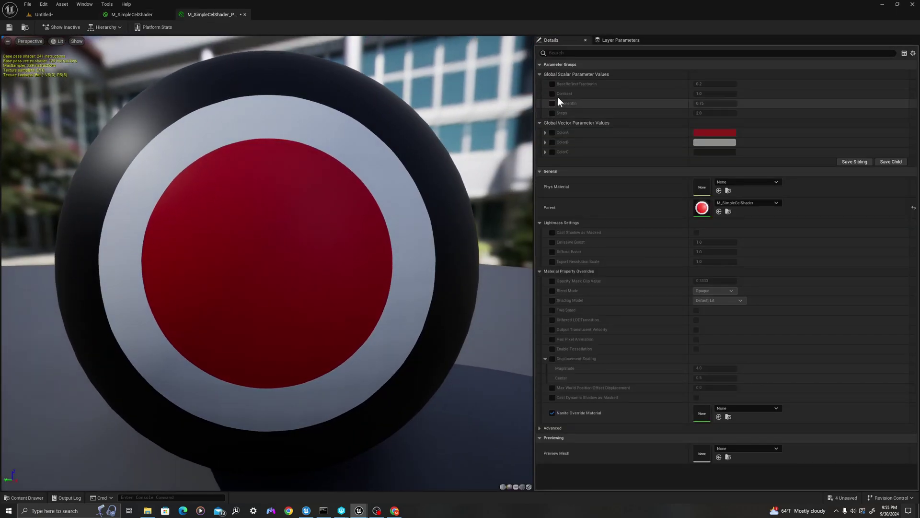
{"action": "left_click", "coordinate": [552, 151]}
{"action": "left_click", "coordinate": [552, 142]}
{"action": "left_click", "coordinate": [552, 133]}
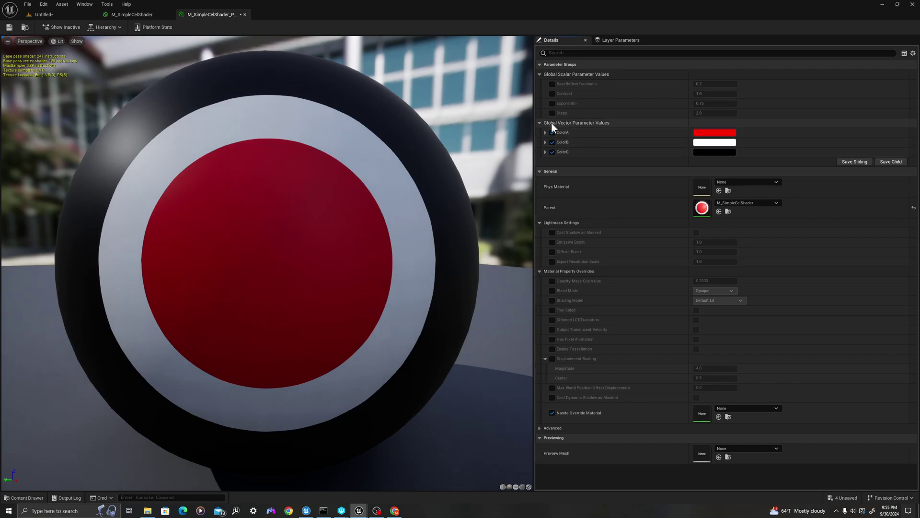
{"action": "left_click", "coordinate": [552, 113]}
{"action": "left_click", "coordinate": [551, 104]}
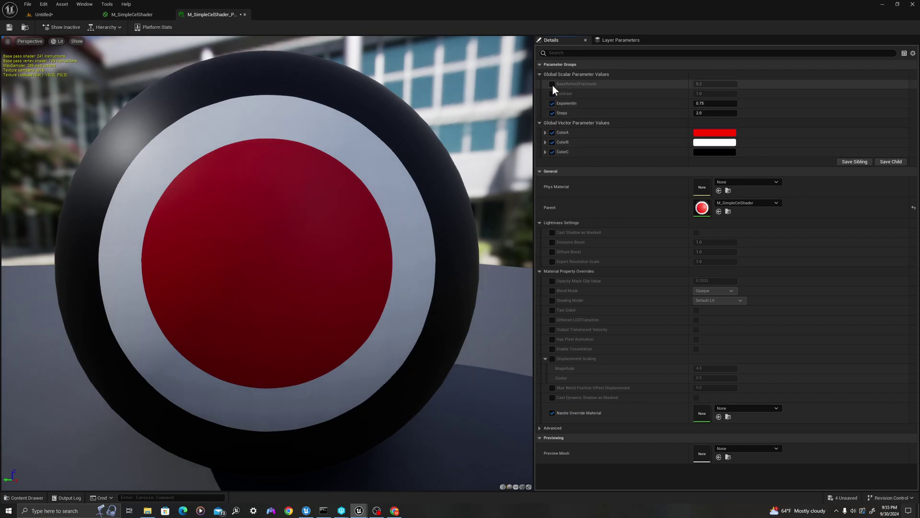
- Check how the ExponentIn parameter feeds the Fresnel node in the M_SimpleCelShader graph, and return to the purple instance
{"action": "left_click", "coordinate": [162, 15]}
{"action": "scroll", "coordinate": [460, 121], "scroll_direction": "down", "scroll_amount": 4}
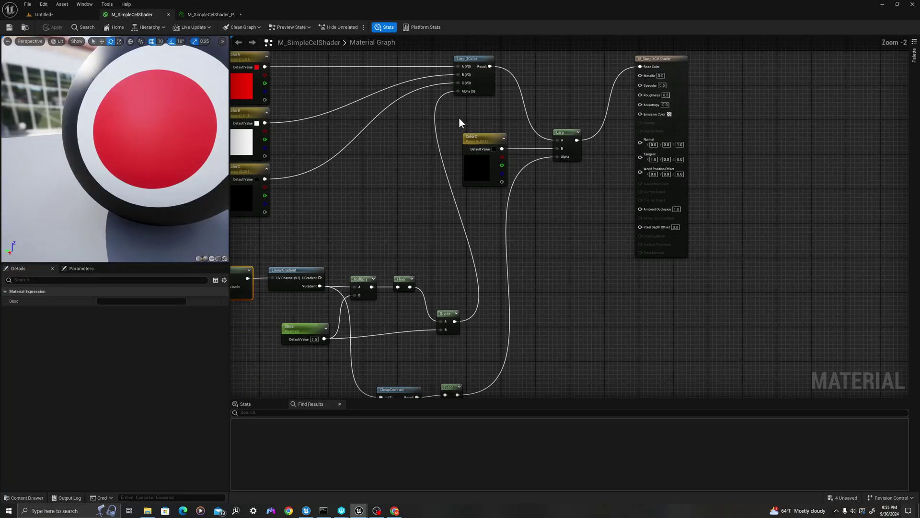
{"action": "scroll", "coordinate": [277, 223], "scroll_direction": "up", "scroll_amount": 4}
{"action": "right_click_drag", "start_coordinate": [277, 222], "coordinate": [377, 211]}
{"action": "left_click", "coordinate": [366, 184]}
{"action": "left_click", "coordinate": [343, 201]}
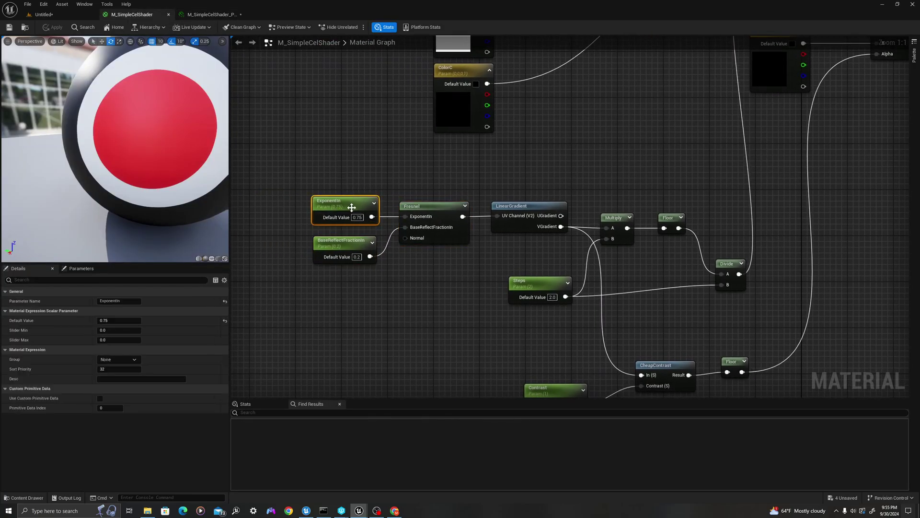
{"action": "left_click", "coordinate": [209, 14]}
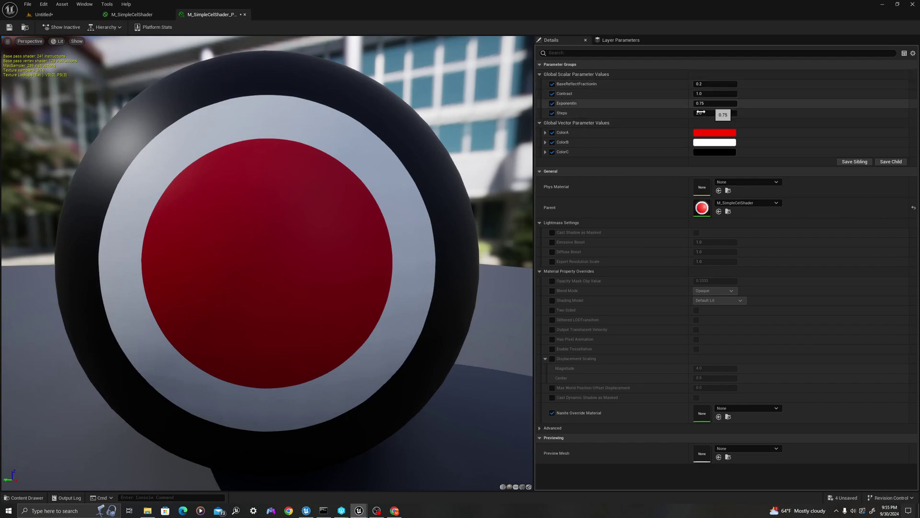
- Set ExponentIn to 0.940504 and ColorA to purple (sRGB hex 8A00FFFF) in the material instance
{"action": "mouse_move", "coordinate": [311, 235]}
{"action": "left_mouse_down"}
{"action": "mouse_move", "coordinate": [335, 244]}
{"action": "mouse_move", "coordinate": [312, 235]}
{"action": "left_mouse_up"}
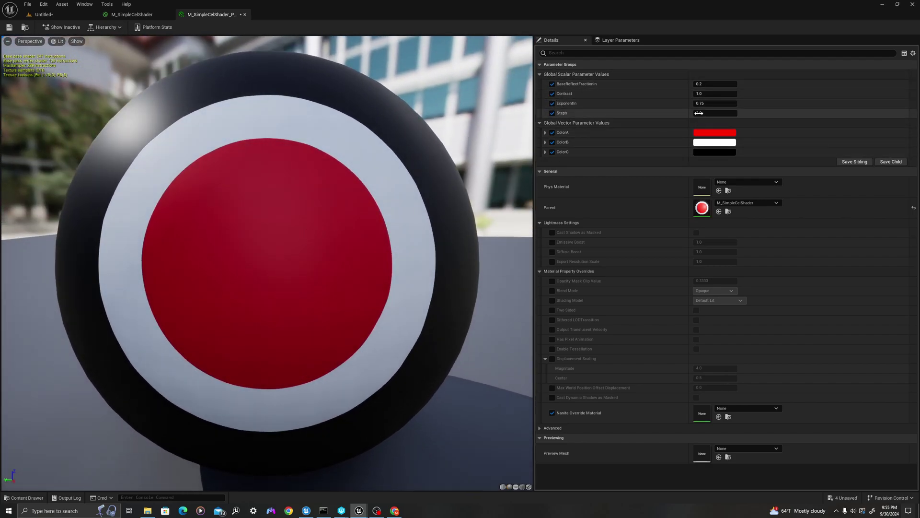
{"action": "mouse_move", "coordinate": [714, 103]}
{"action": "left_mouse_down"}
{"action": "mouse_move", "coordinate": [690, 103]}
{"action": "mouse_move", "coordinate": [726, 103]}
{"action": "left_mouse_up"}
{"action": "left_click", "coordinate": [24, 28]}
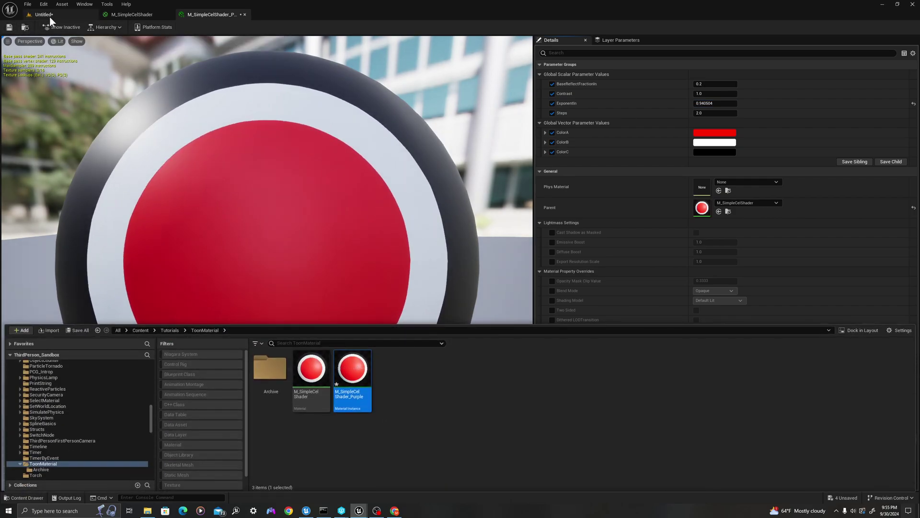
{"action": "left_click", "coordinate": [724, 133]}
{"action": "left_click_drag", "start_coordinate": [763, 174], "coordinate": [755, 155]}
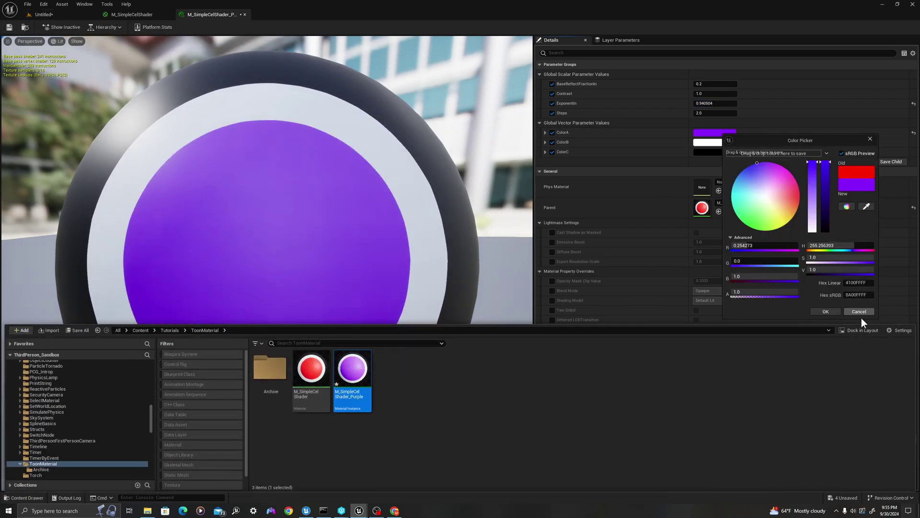
{"action": "left_click", "coordinate": [828, 313]}
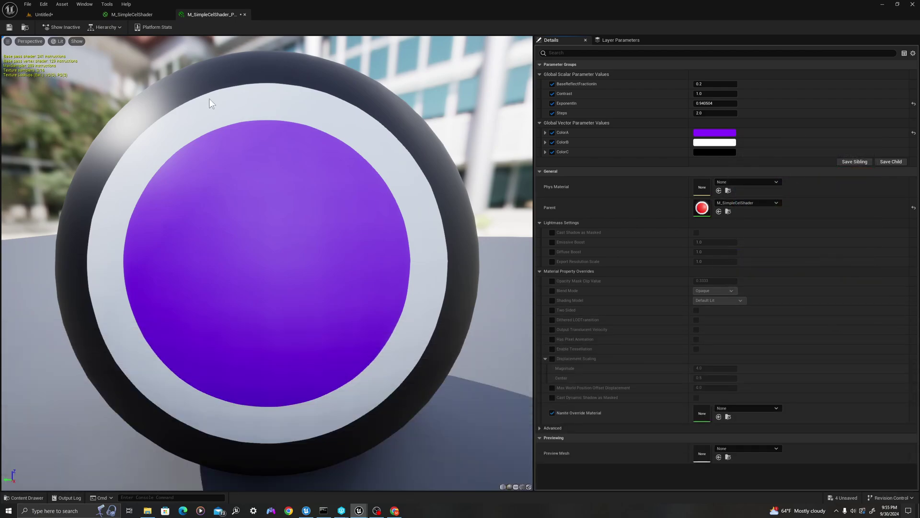
- Assign M_SimpleCelShader_Purple to material Element 0 and Element 1 of the newly placed SKM_Manny in the level
{"action": "left_click", "coordinate": [26, 27]}
{"action": "left_click", "coordinate": [56, 13]}
{"action": "middle_click_drag", "start_coordinate": [374, 263], "coordinate": [425, 240]}
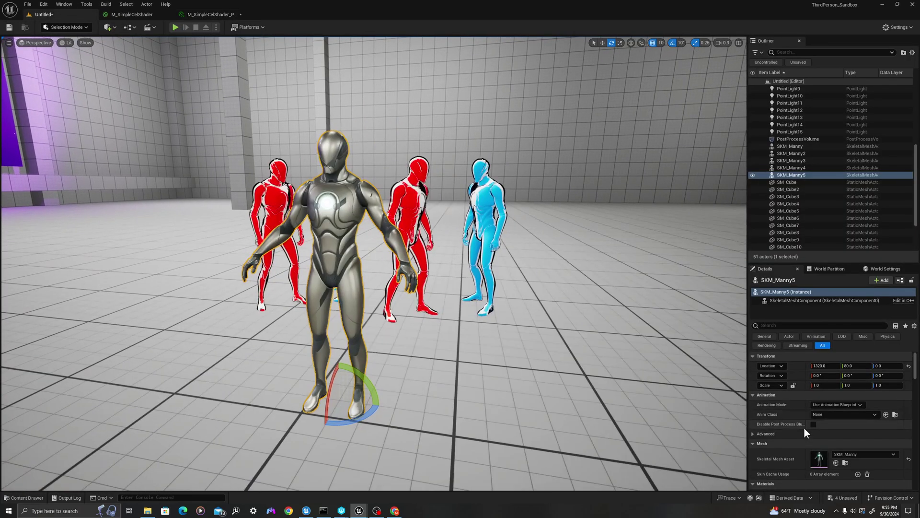
{"action": "scroll", "coordinate": [806, 427], "scroll_direction": "down", "scroll_amount": 3}
{"action": "scroll", "coordinate": [766, 388], "scroll_direction": "down", "scroll_amount": 2}
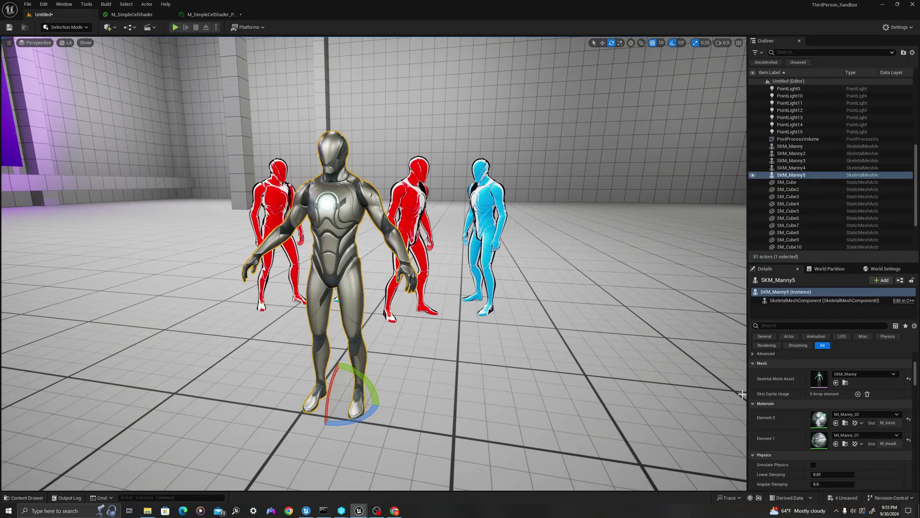
{"action": "left_click", "coordinate": [836, 423]}
{"action": "left_click", "coordinate": [836, 443]}
- Examine the purple cel shading and black outline on the new mannequin from several angles
{"action": "right_click_drag", "start_coordinate": [360, 328], "coordinate": [404, 328]}
{"action": "left_click_drag", "start_coordinate": [253, 401], "coordinate": [273, 362]}
{"action": "key", "text": "a"}
{"action": "right_click_drag", "start_coordinate": [237, 242], "coordinate": [238, 242]}
{"action": "key", "text": "w"}
{"action": "key", "text": "s"}
{"action": "key", "text": "a"}
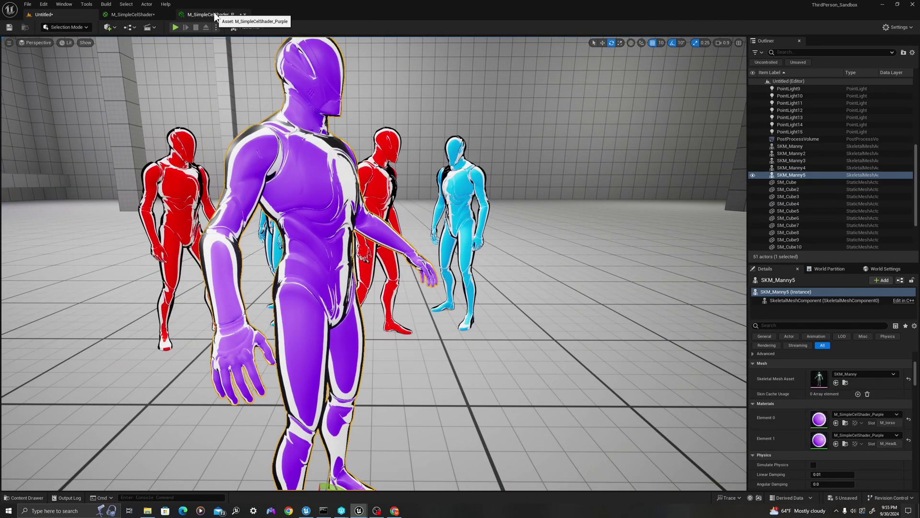
- Place the M_SimpleCelShader_Purple editor in its own window beside the level editor, with the purple mannequin framed and selected
{"action": "left_click_drag", "start_coordinate": [214, 15], "coordinate": [917, 127]}
{"action": "left_click", "coordinate": [91, 96]}
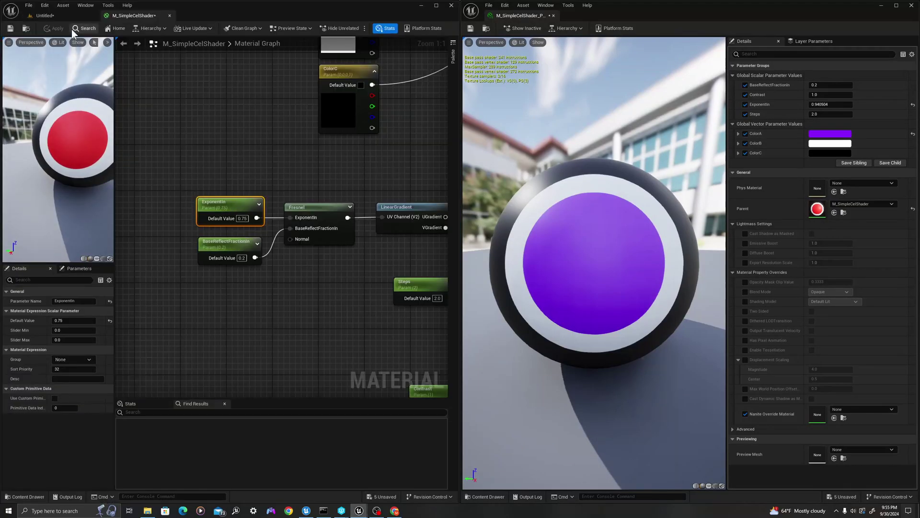
{"action": "left_click", "coordinate": [44, 16]}
{"action": "key", "text": "w"}
{"action": "right_click_drag", "start_coordinate": [186, 264], "coordinate": [119, 282]}
{"action": "key", "text": "s"}
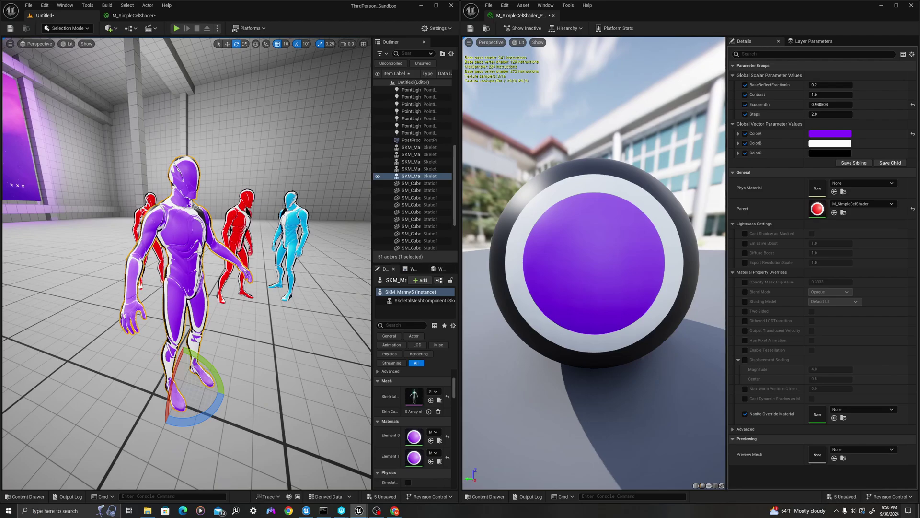
{"action": "right_click_drag", "start_coordinate": [193, 249], "coordinate": [163, 232]}
{"action": "scroll", "coordinate": [165, 230], "scroll_direction": "up", "scroll_amount": 1}
{"action": "key", "text": "Escape"}
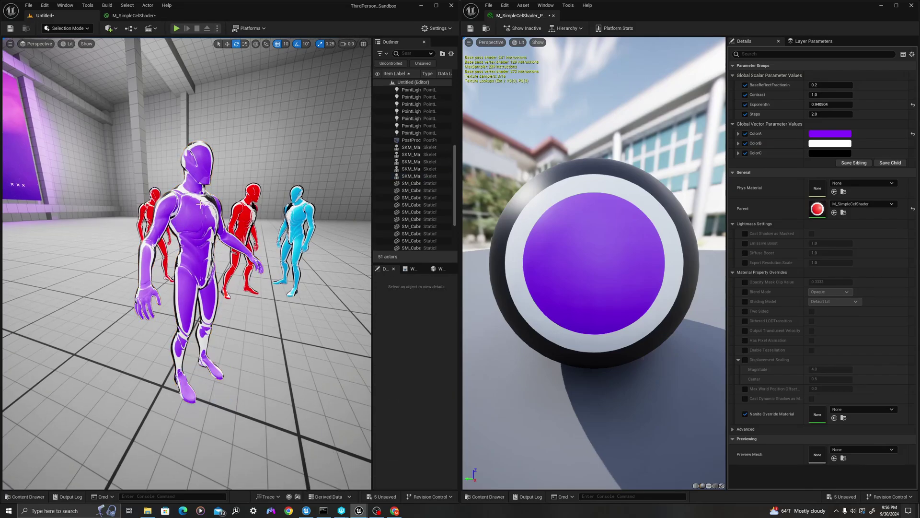
{"action": "left_click", "coordinate": [200, 219]}
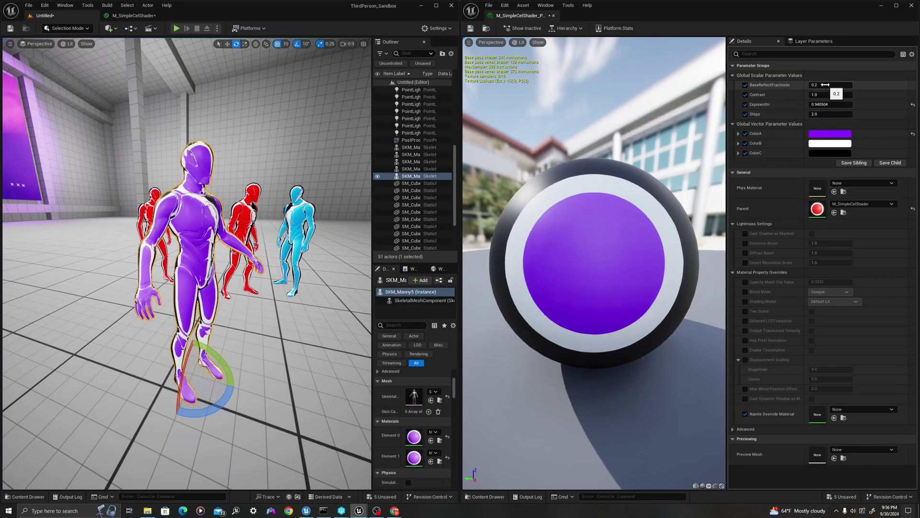
- Set BaseReflectFractionIn to 0.32, Contrast to 1.768299 and ExponentIn to 1.418605 in the purple instance
{"action": "mouse_move", "coordinate": [829, 86]}
{"action": "left_mouse_down"}
{"action": "mouse_move", "coordinate": [862, 87]}
{"action": "mouse_move", "coordinate": [817, 95]}
{"action": "mouse_move", "coordinate": [845, 94]}
{"action": "mouse_move", "coordinate": [824, 104]}
{"action": "left_mouse_up"}
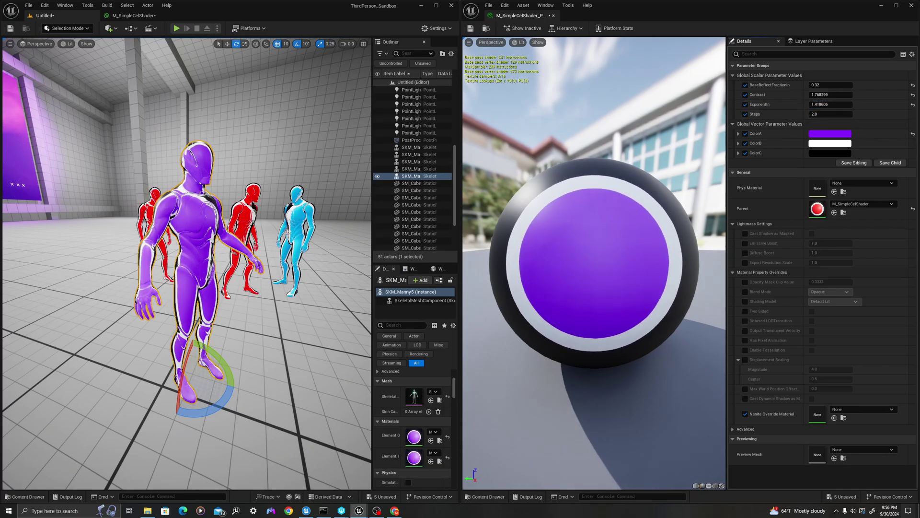
{"action": "scroll", "coordinate": [265, 230], "scroll_direction": "up", "scroll_amount": 5}
{"action": "right_click_drag", "start_coordinate": [208, 218], "coordinate": [174, 170]}
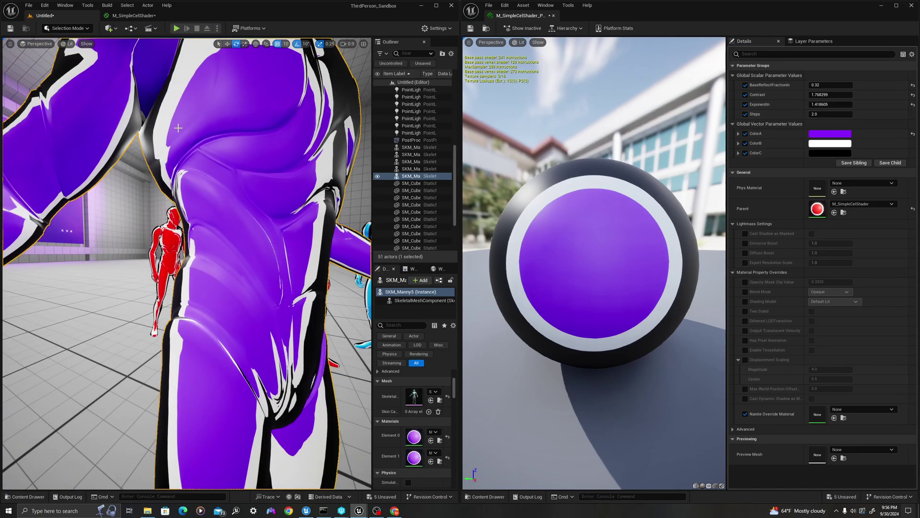
- Try Steps values of 5, 4, 6 and 15 on the purple instance to compare the color banding
{"action": "left_click", "coordinate": [845, 114]}
{"action": "type", "text": "5"}
{"action": "key", "text": "Return"}
{"action": "left_click", "coordinate": [818, 113]}
{"action": "type", "text": "4"}
{"action": "key", "text": "Return"}
{"action": "left_click_drag", "start_coordinate": [829, 115], "coordinate": [823, 115]}
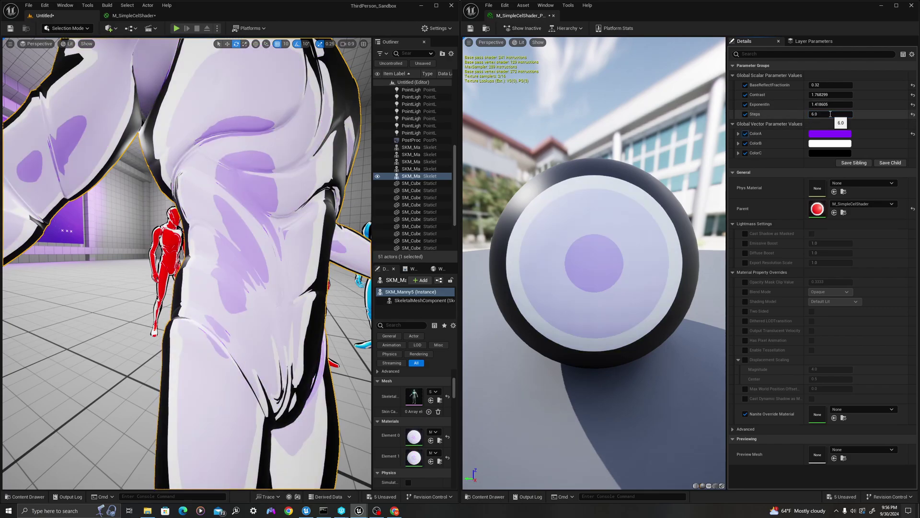
{"action": "left_click", "coordinate": [830, 114]}
{"action": "type", "text": "15"}
{"action": "key", "text": "Return"}
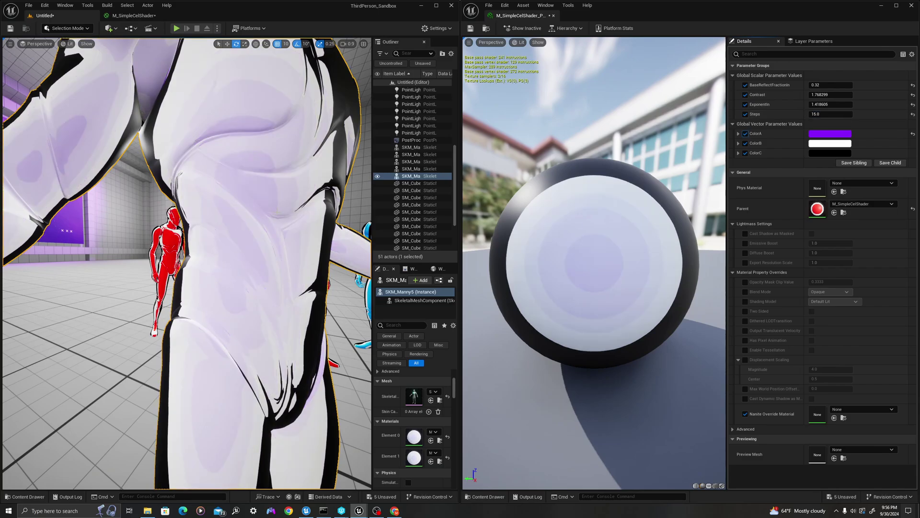
- Set BaseReflectFractionIn to 0.048 in the purple instance
{"action": "left_click", "coordinate": [830, 85]}
{"action": "type", "text": "0.048"}
{"action": "key", "text": "Return"}
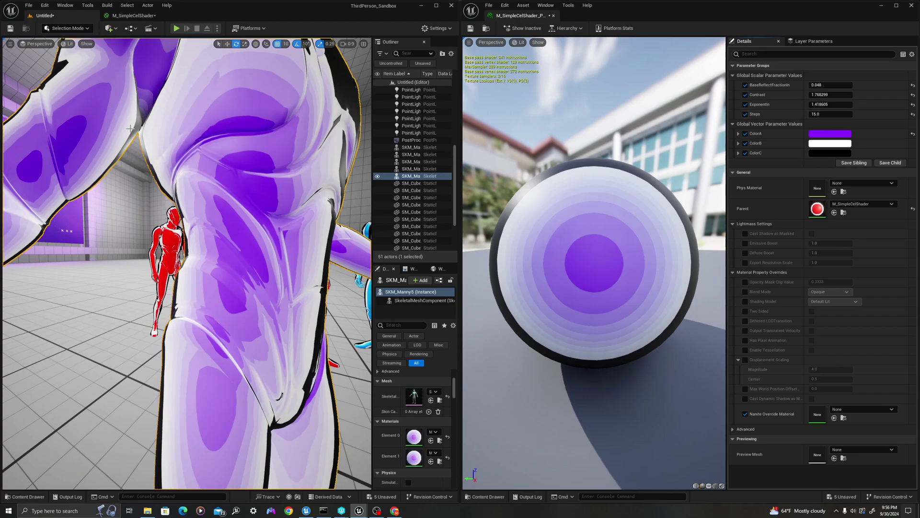
- Try Steps at 4, settle on 2, and compare the mannequin's bands and outline from near and far
{"action": "left_click", "coordinate": [824, 112]}
{"action": "type", "text": "4"}
{"action": "key", "text": "Return"}
{"action": "left_click", "coordinate": [824, 112]}
{"action": "type", "text": "2"}
{"action": "key", "text": "Return"}
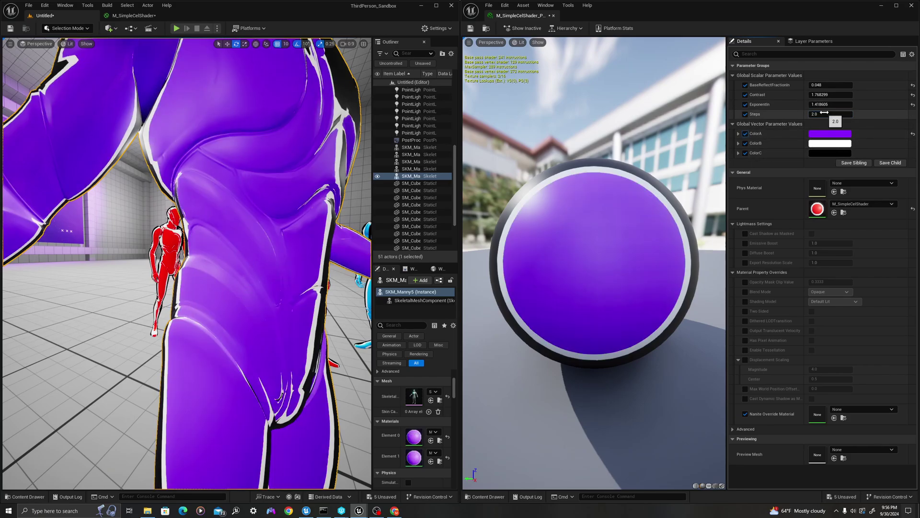
{"action": "scroll", "coordinate": [194, 253], "scroll_direction": "down", "scroll_amount": 5}
{"action": "scroll", "coordinate": [194, 253], "scroll_direction": "up", "scroll_amount": 6}
{"action": "scroll", "coordinate": [197, 222], "scroll_direction": "down", "scroll_amount": 6}
{"action": "scroll", "coordinate": [197, 222], "scroll_direction": "down", "scroll_amount": 3}
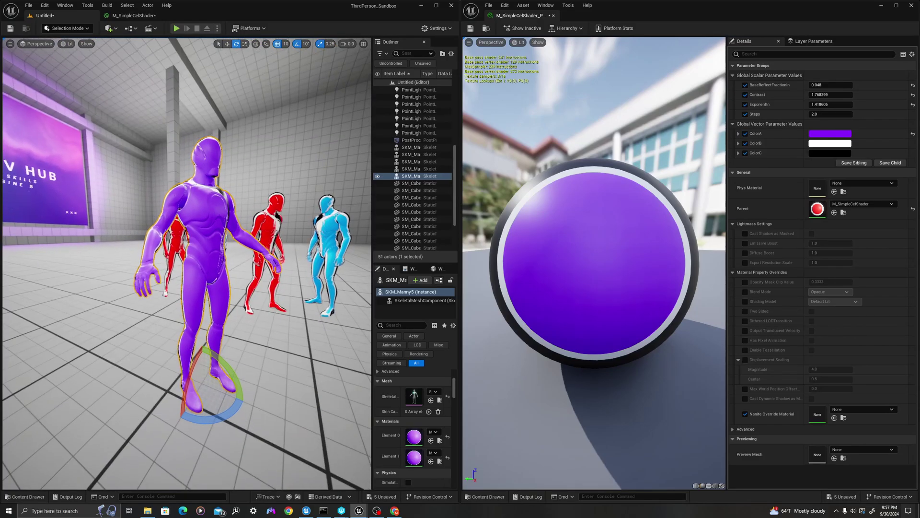
{"action": "scroll", "coordinate": [197, 230], "scroll_direction": "up", "scroll_amount": 6}
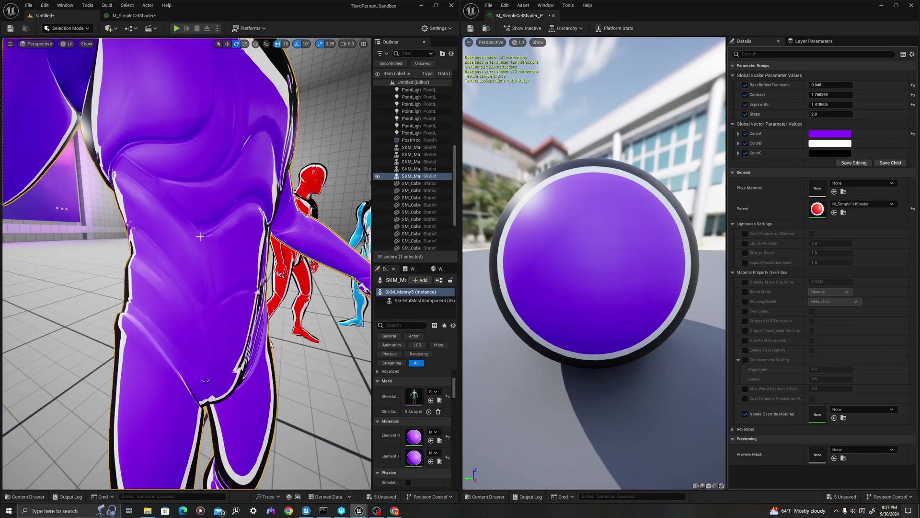
{"action": "scroll", "coordinate": [201, 236], "scroll_direction": "down", "scroll_amount": 6}
- Try a different Contrast, reset BaseReflectFractionIn, Contrast and ExponentIn to their defaults of 0.2, 1.0 and 0.75, and inspect the mannequin
{"action": "left_click_drag", "start_coordinate": [846, 96], "coordinate": [870, 96]}
{"action": "left_click", "coordinate": [913, 85]}
{"action": "left_click", "coordinate": [913, 95]}
{"action": "left_click", "coordinate": [913, 104]}
{"action": "scroll", "coordinate": [149, 236], "scroll_direction": "up", "scroll_amount": 5}
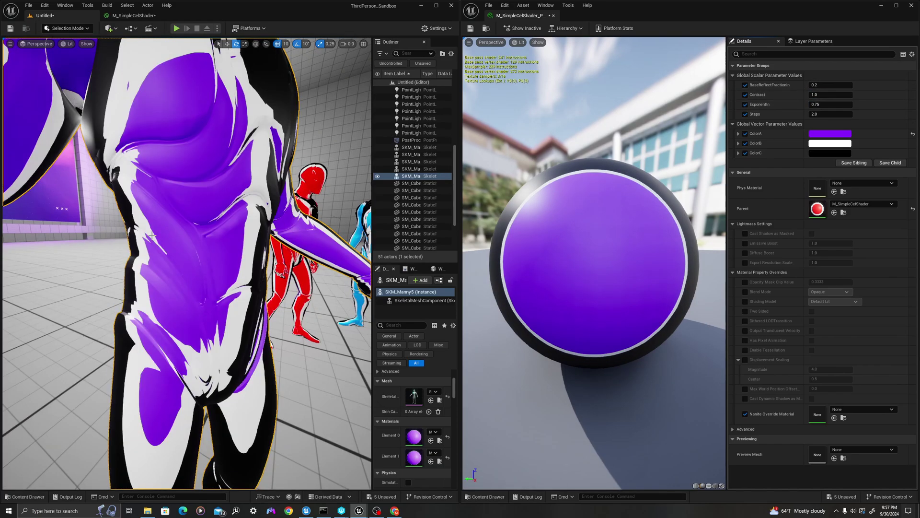
{"action": "right_click_drag", "start_coordinate": [186, 245], "coordinate": [164, 204]}
{"action": "scroll", "coordinate": [163, 219], "scroll_direction": "down", "scroll_amount": 5}
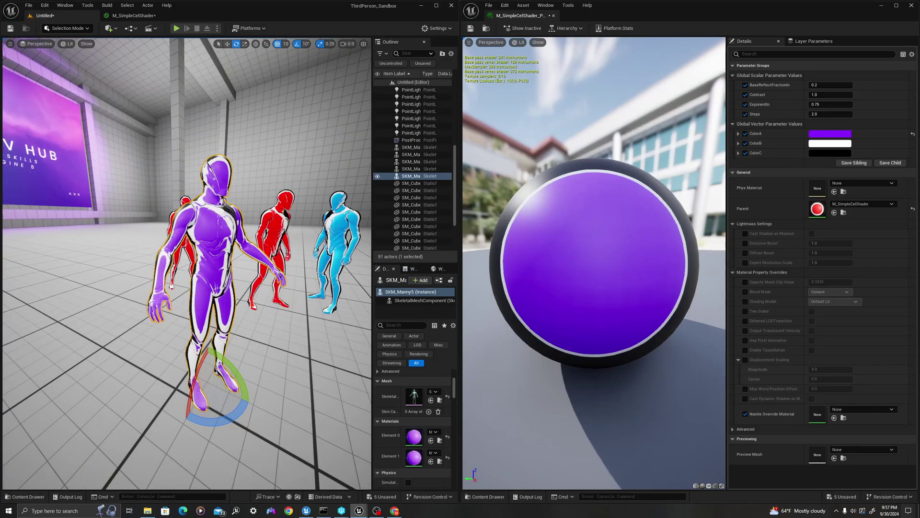